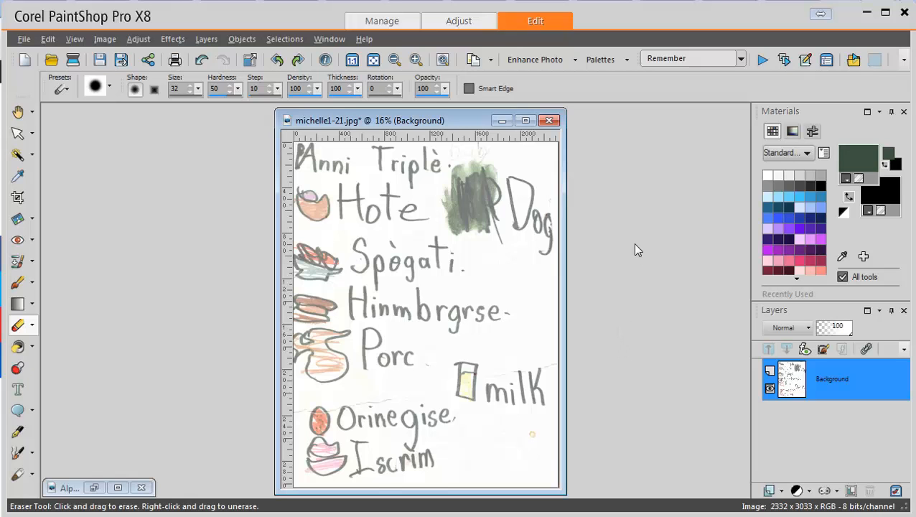
Create a new 1200 × 1200 pixel image with a transparent raster background and arrange it beside the scanned handwriting image
{"action": "left_click_drag", "start_coordinate": [454, 117], "coordinate": [622, 115]}
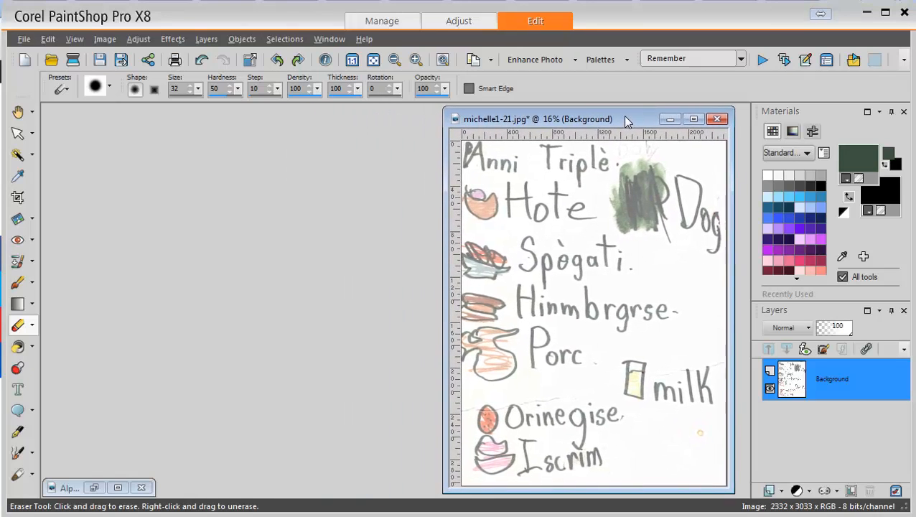
{"action": "left_click", "coordinate": [24, 60]}
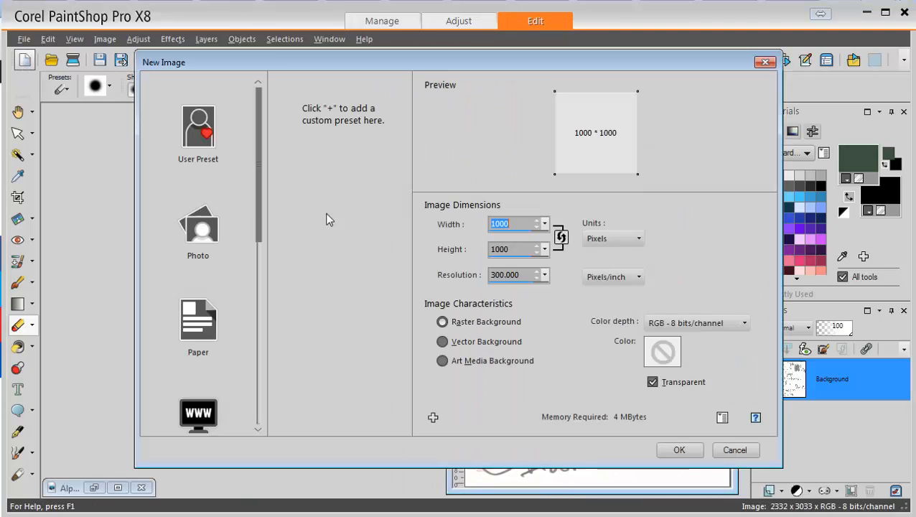
{"action": "left_click", "coordinate": [497, 223]}
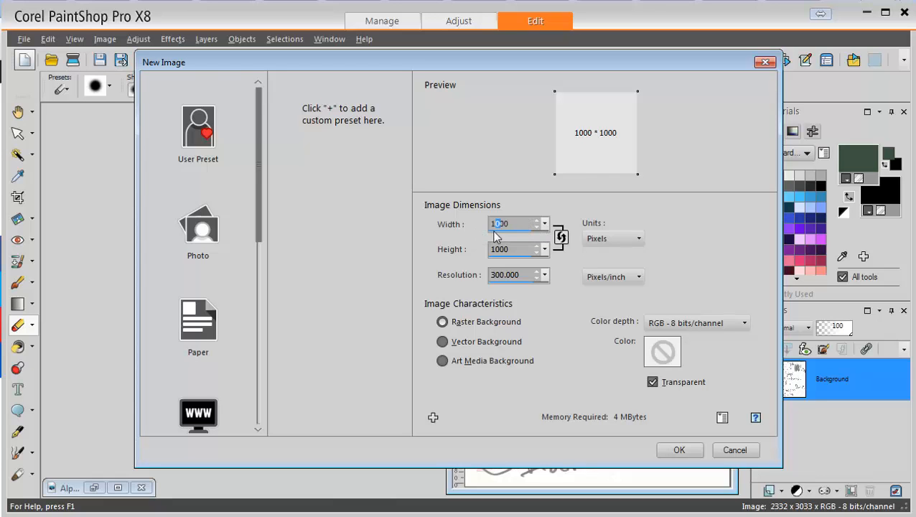
{"action": "type", "text": "2"}
{"action": "left_click", "coordinate": [500, 249]}
{"action": "key", "text": "BackSpace"}
{"action": "type", "text": "2"}
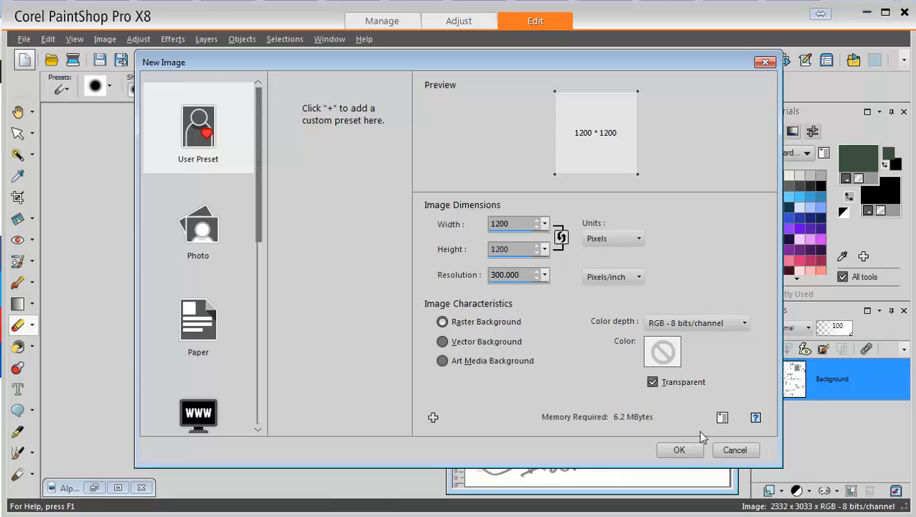
{"action": "left_click", "coordinate": [686, 452]}
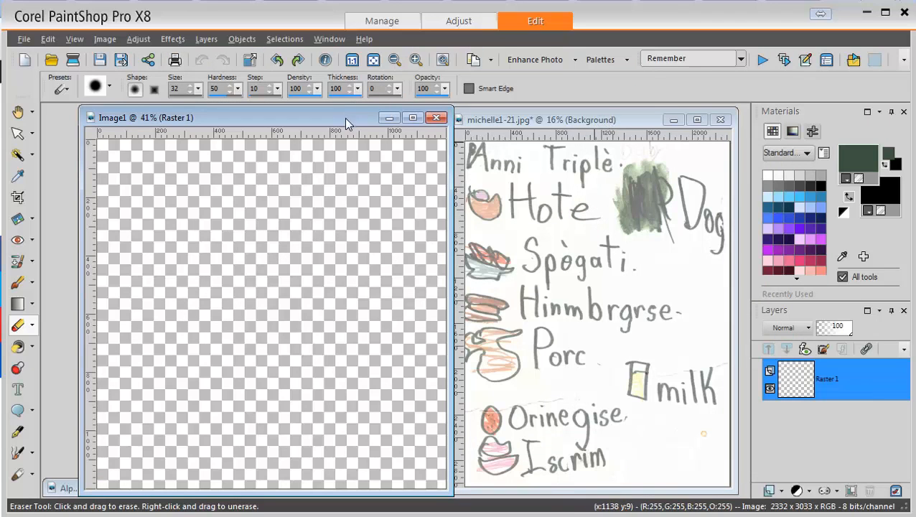
{"action": "left_click_drag", "start_coordinate": [344, 117], "coordinate": [332, 117]}
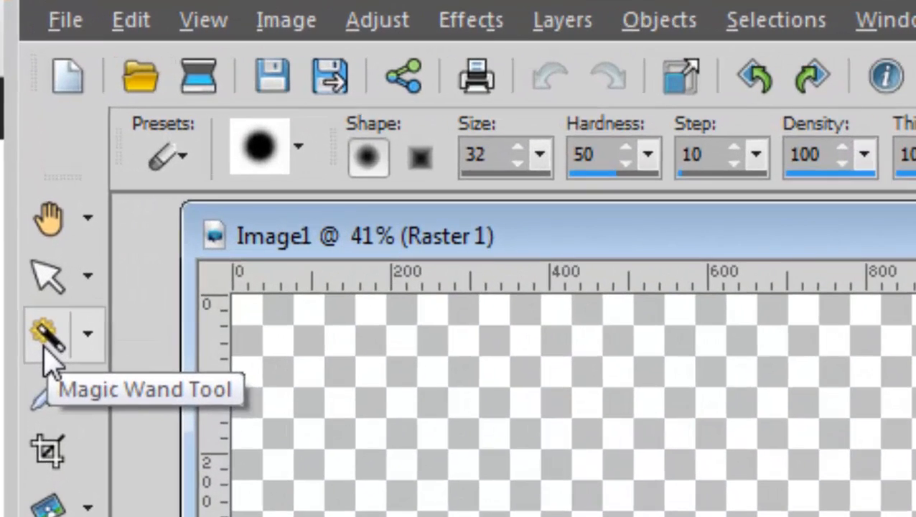
Select the "a" of "Spògati" with the Magic Wand, paste it as a new layer in the new image, and place it near the canvas's upper-left corner
{"action": "left_click", "coordinate": [47, 337]}
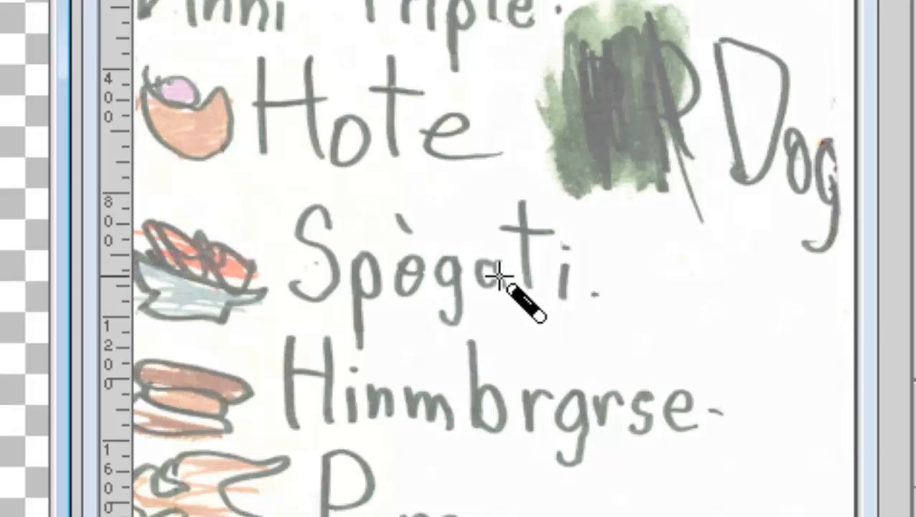
{"action": "left_click", "coordinate": [499, 274]}
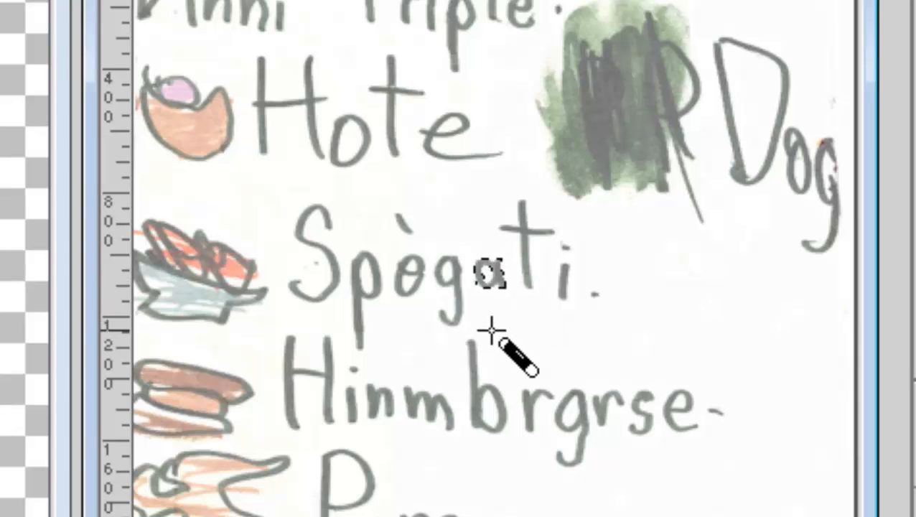
{"action": "key", "text": "ctrl+c"}
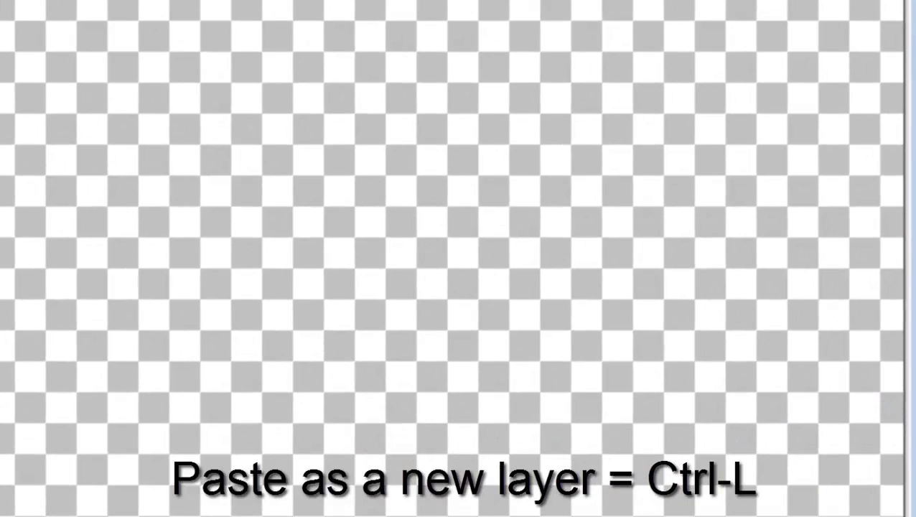
{"action": "key", "text": "ctrl+l"}
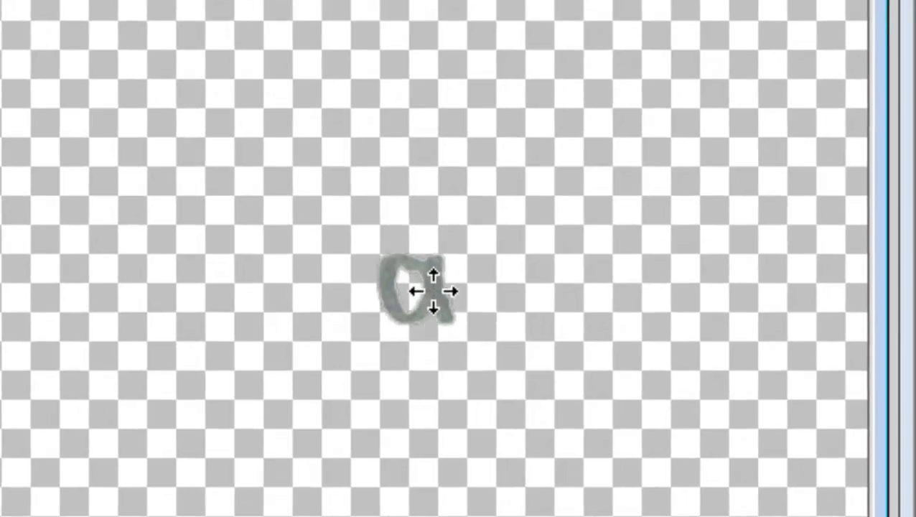
{"action": "left_click_drag", "start_coordinate": [452, 283], "coordinate": [71, 122]}
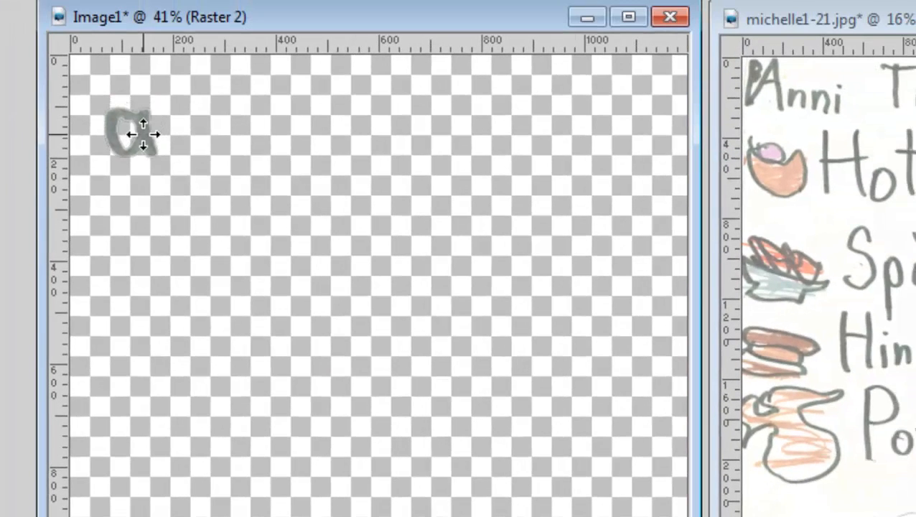
{"action": "left_click_drag", "start_coordinate": [144, 134], "coordinate": [148, 138]}
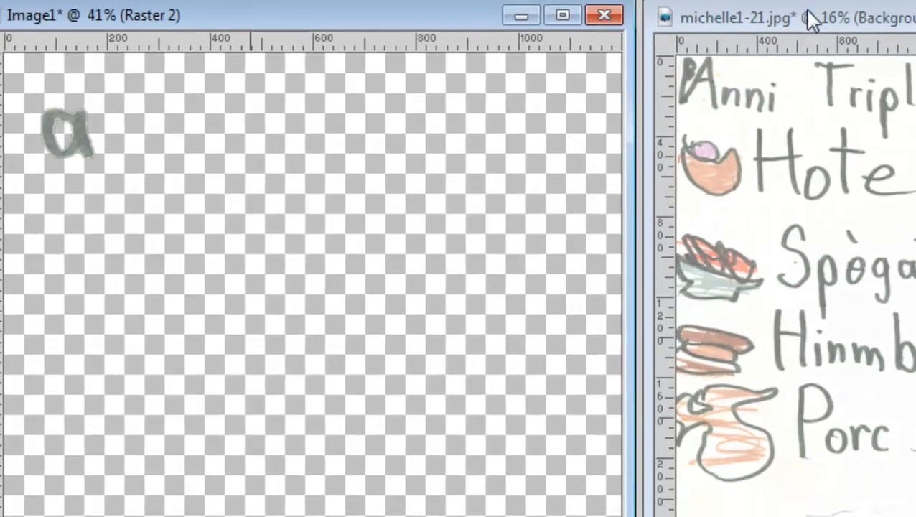
Copy the "b" of "Hinmbrgrse" from the scan into the new image as a new layer and place it right of the a
{"action": "left_click", "coordinate": [874, 13]}
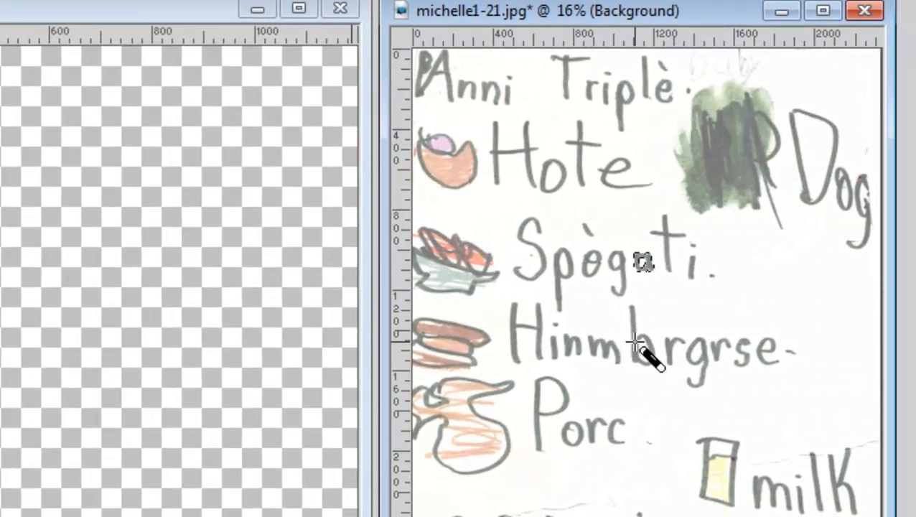
{"action": "left_click", "coordinate": [633, 343]}
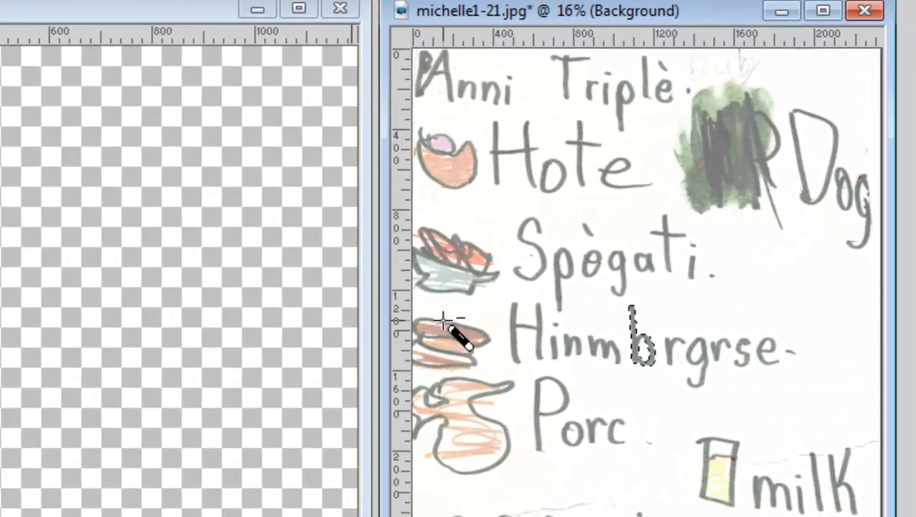
{"action": "left_click", "coordinate": [91, 25]}
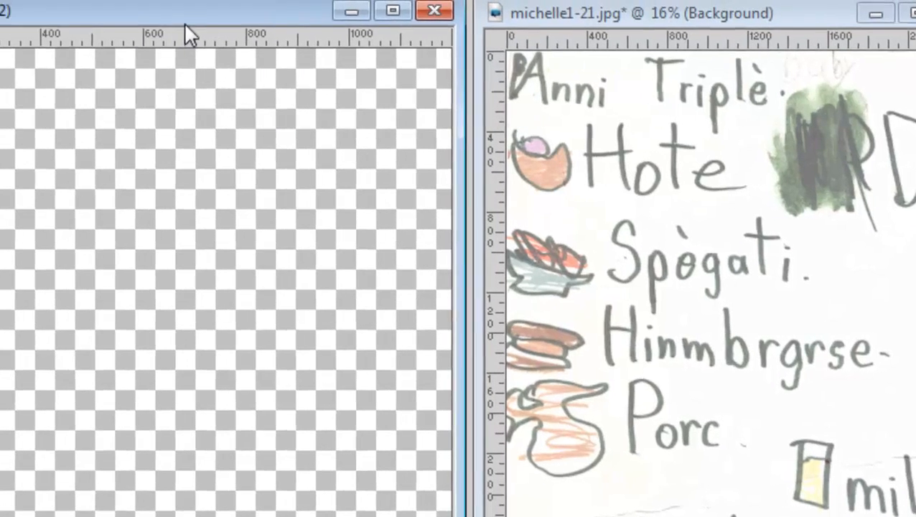
{"action": "key", "text": "ctrl+v"}
{"action": "key", "text": "m"}
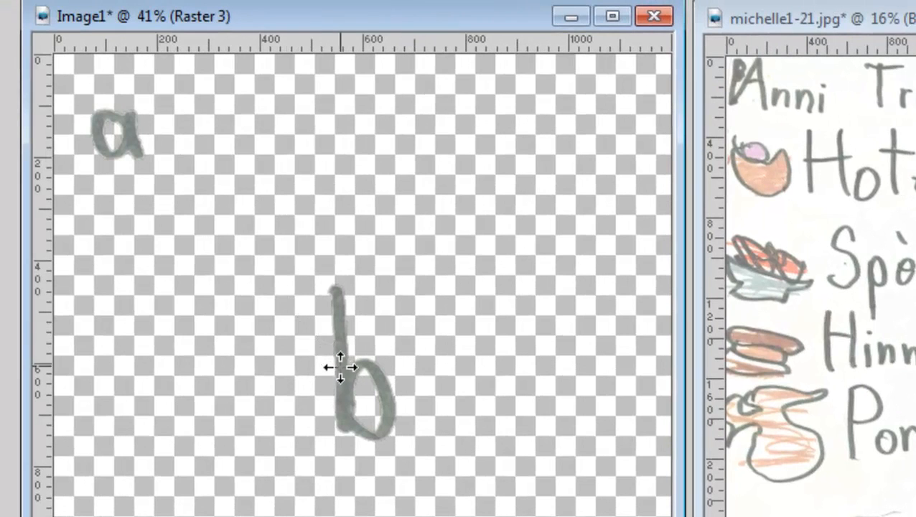
{"action": "left_click_drag", "start_coordinate": [340, 366], "coordinate": [185, 162]}
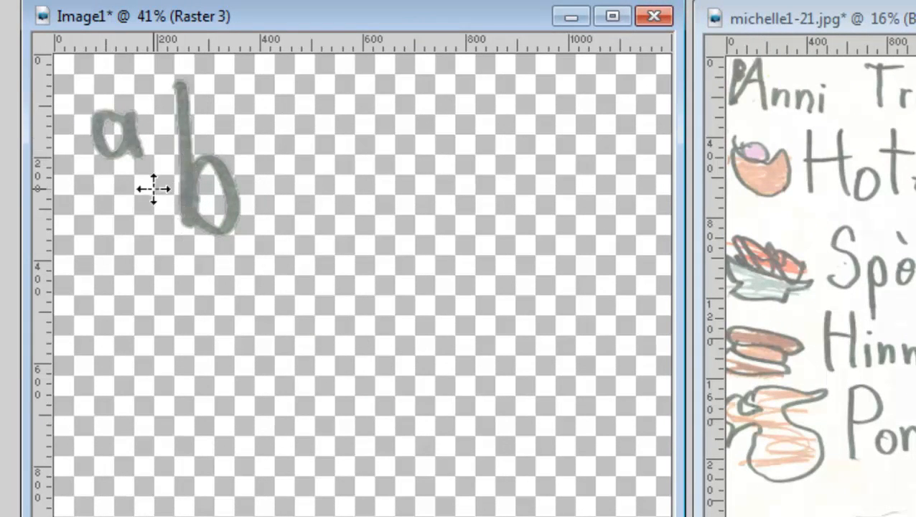
Copy the "c" of "Porc" from the scan into the new image as a new layer and place it right of the b
{"action": "left_click", "coordinate": [911, 443]}
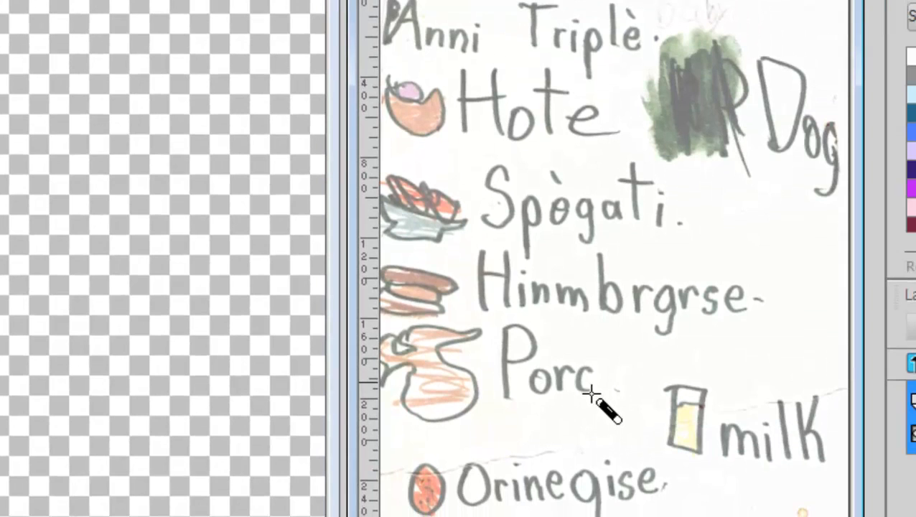
{"action": "left_click", "coordinate": [592, 393]}
{"action": "key", "text": "ctrl+c"}
{"action": "left_click", "coordinate": [114, 0]}
{"action": "key", "text": "ctrl+v"}
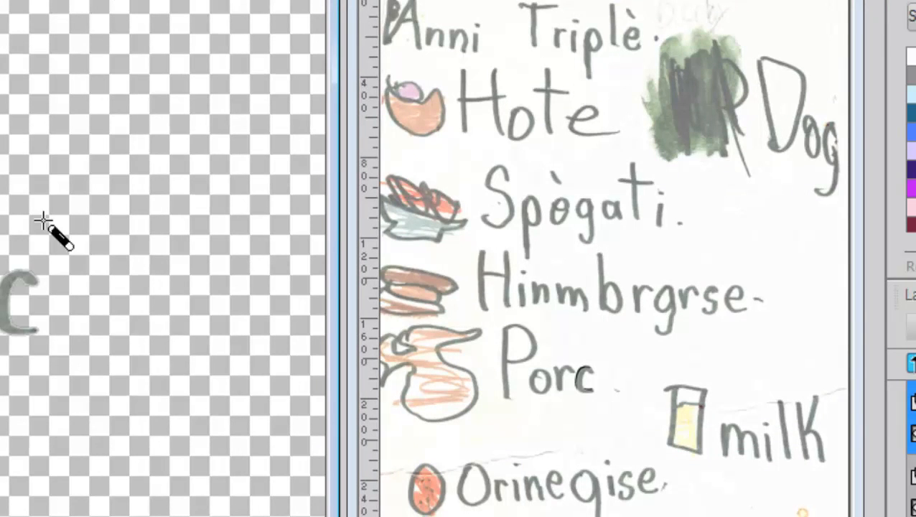
{"action": "left_click_drag", "start_coordinate": [3, 310], "coordinate": [0, 199]}
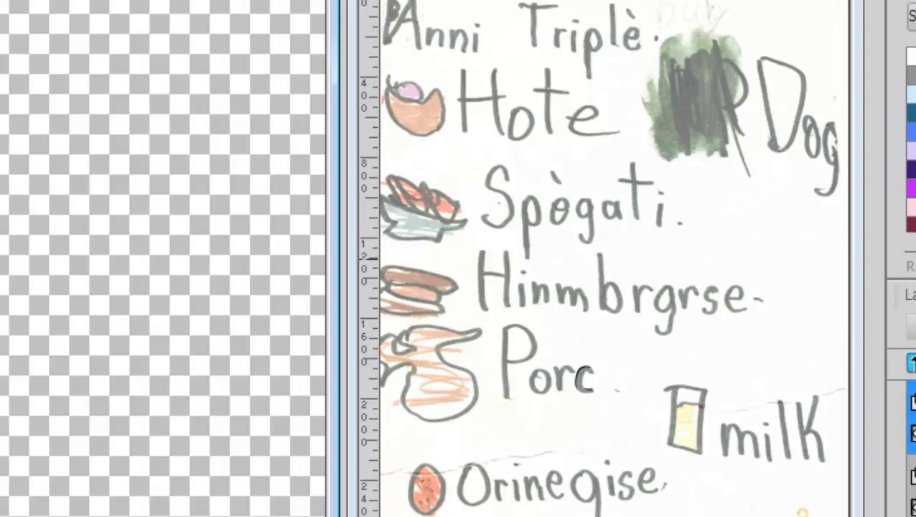
Copy the "b" of "Hinmbrgrse" once more and paste it into the new image as another layer
{"action": "left_click", "coordinate": [609, 303]}
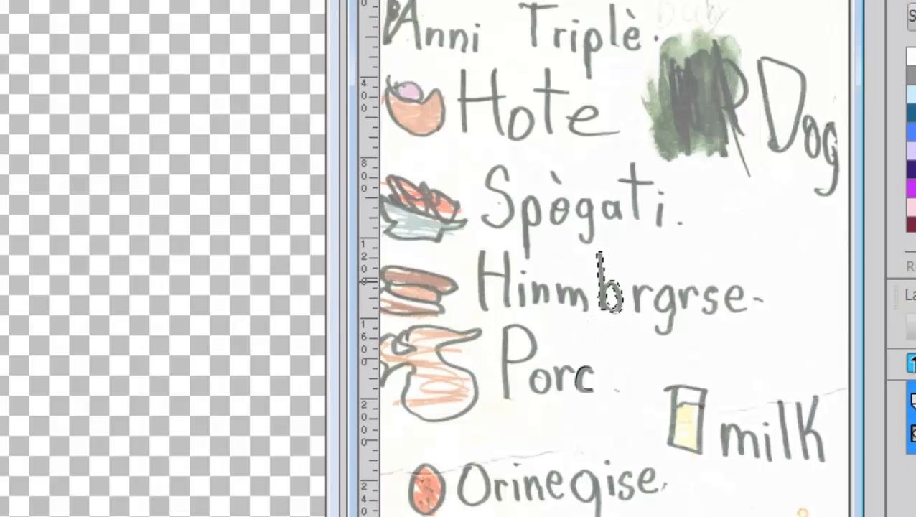
{"action": "left_click", "coordinate": [14, 4]}
{"action": "key", "text": "ctrl+v"}
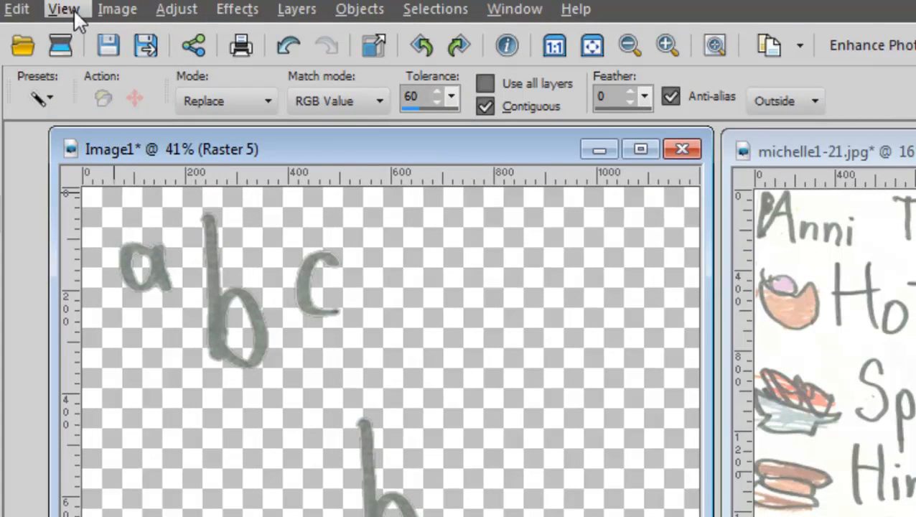
Flip the second b horizontally to make a d and place it right of the c
{"action": "left_click", "coordinate": [115, 10]}
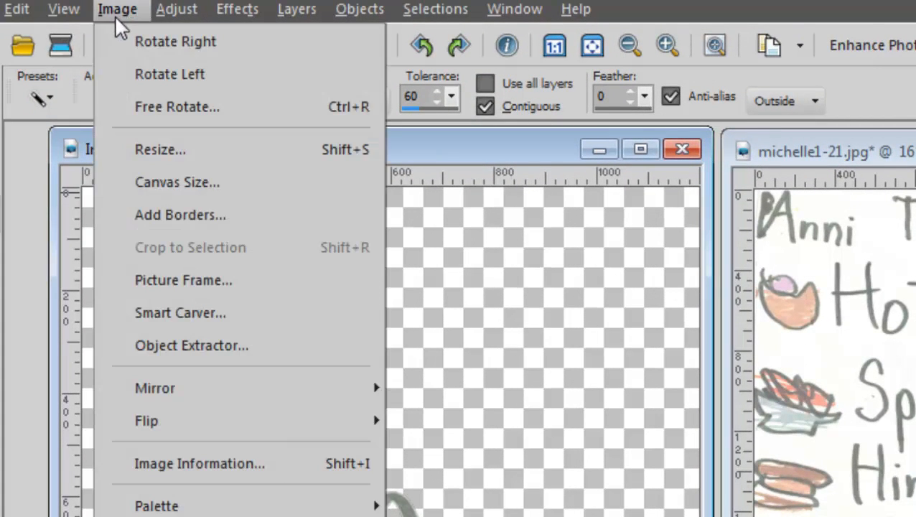
{"action": "mouse_move", "coordinate": [223, 423]}
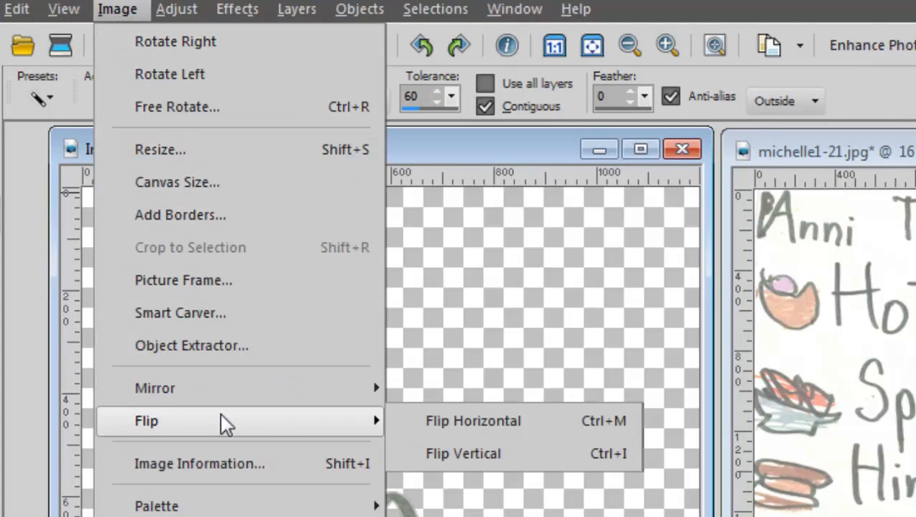
{"action": "left_click", "coordinate": [435, 420]}
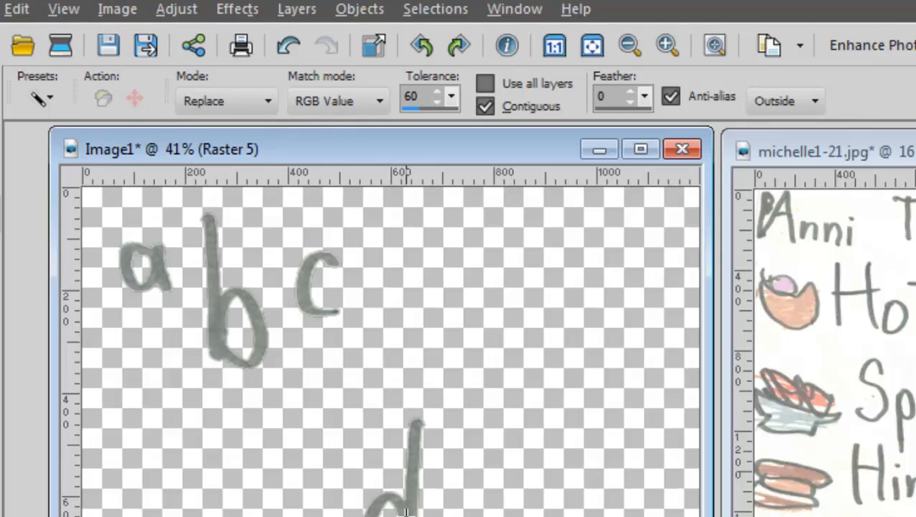
{"action": "key", "text": "m"}
{"action": "left_click_drag", "start_coordinate": [402, 506], "coordinate": [408, 303]}
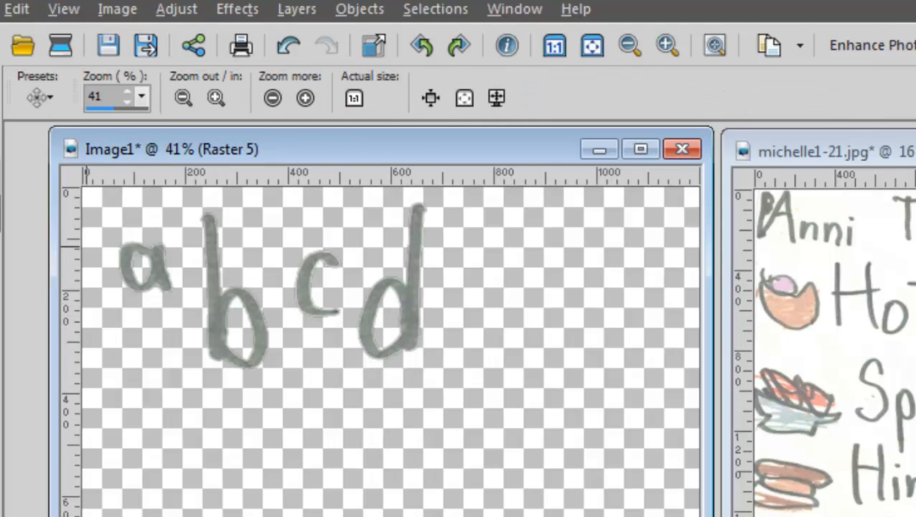
Copy the final "e" of "Hinmbrgrse" into the new image as a new layer and place it right of the d
{"action": "left_click", "coordinate": [1, 212]}
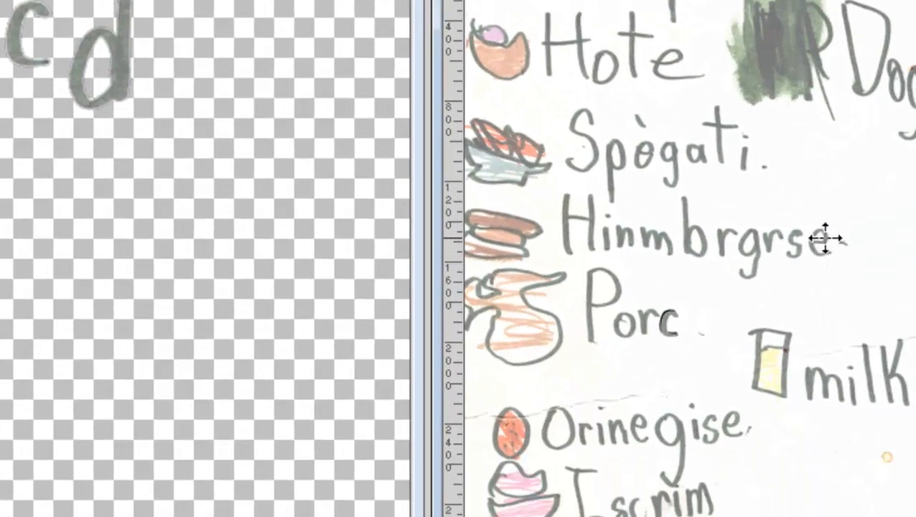
{"action": "left_click", "coordinate": [824, 240]}
{"action": "left_click", "coordinate": [381, 0]}
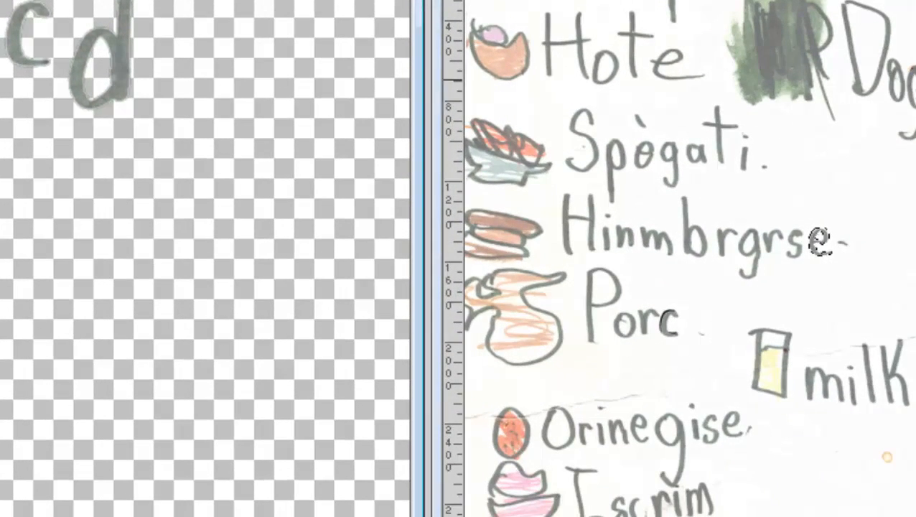
{"action": "key", "text": "ctrl+v"}
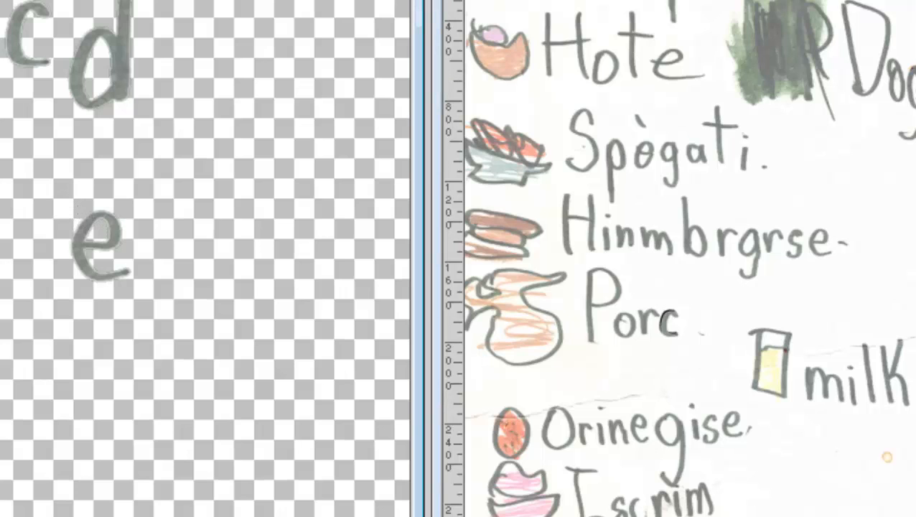
{"action": "left_click_drag", "start_coordinate": [77, 245], "coordinate": [180, 79]}
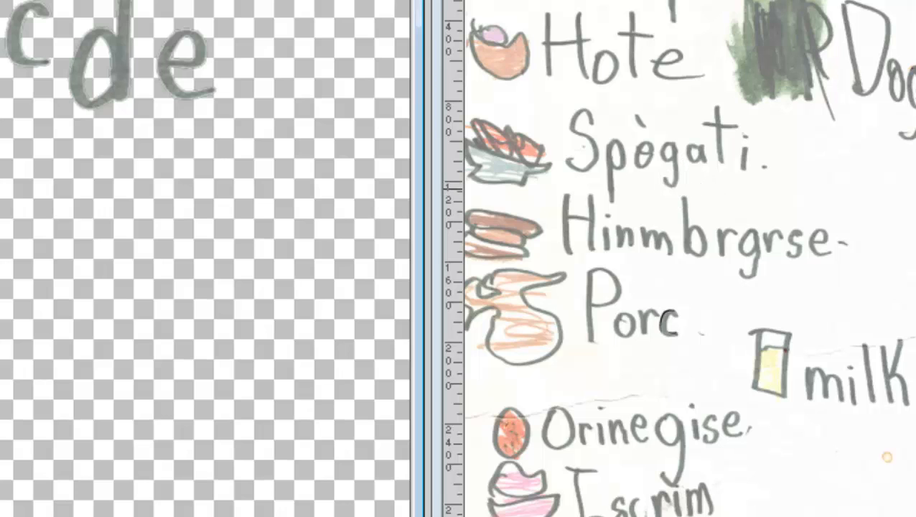
Copy the "t" of "Hote" and the "r" of "Porc" from the scan and paste each into the new image as its own layer
{"action": "left_click", "coordinate": [631, 46]}
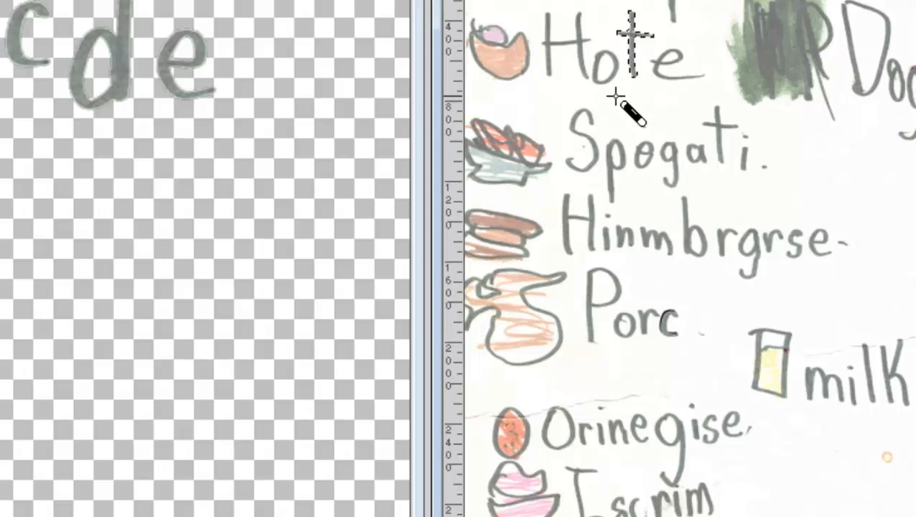
{"action": "left_click", "coordinate": [319, 2]}
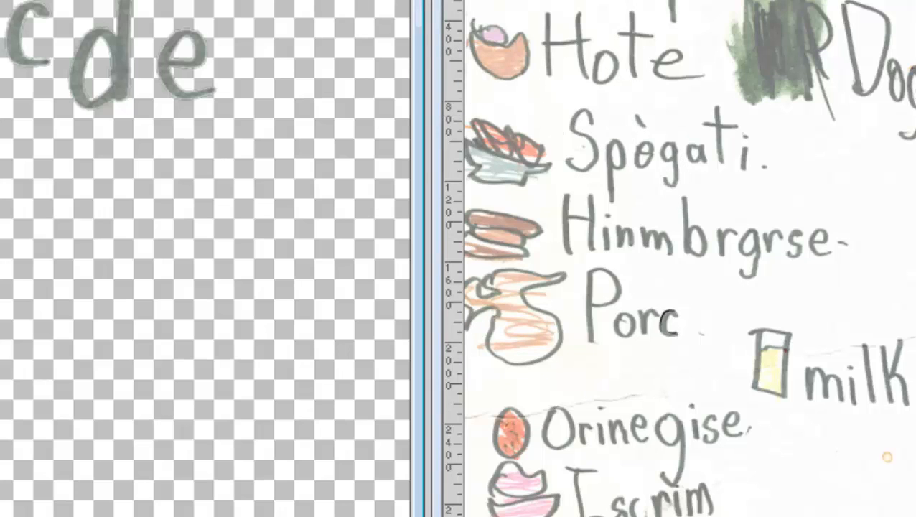
{"action": "key", "text": "ctrl+v"}
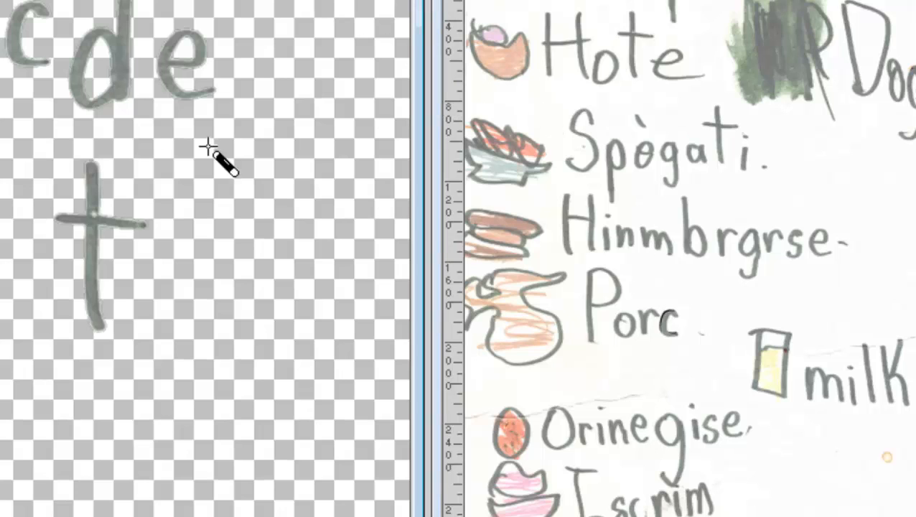
{"action": "left_click", "coordinate": [644, 322]}
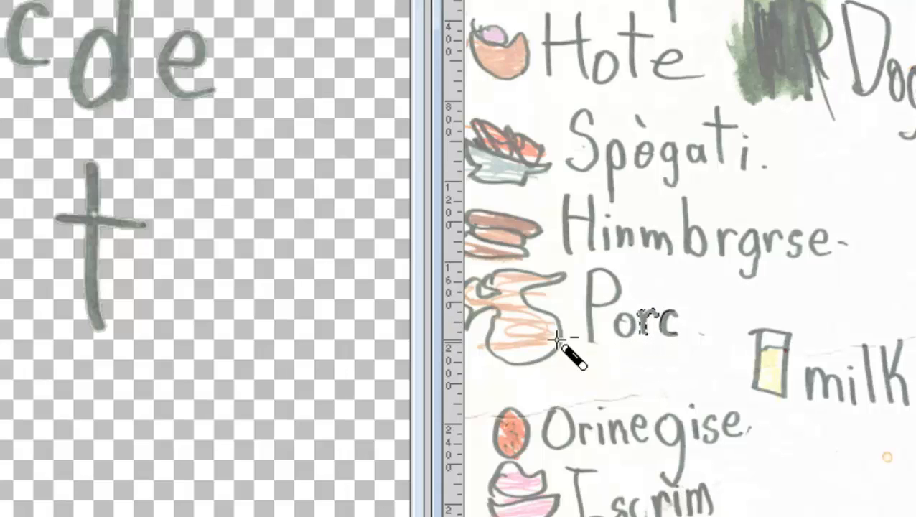
{"action": "left_click", "coordinate": [215, 2]}
{"action": "key", "text": "ctrl+v"}
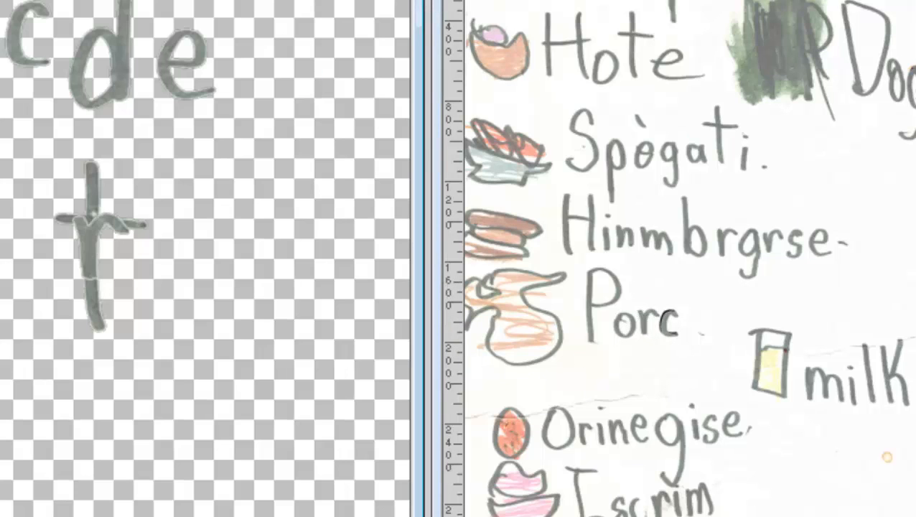
Position the r directly on top of the t's stem, just above the crossbar, so the two letters form an f
{"action": "left_click_drag", "start_coordinate": [91, 255], "coordinate": [92, 200]}
{"action": "left_click_drag", "start_coordinate": [89, 269], "coordinate": [75, 331]}
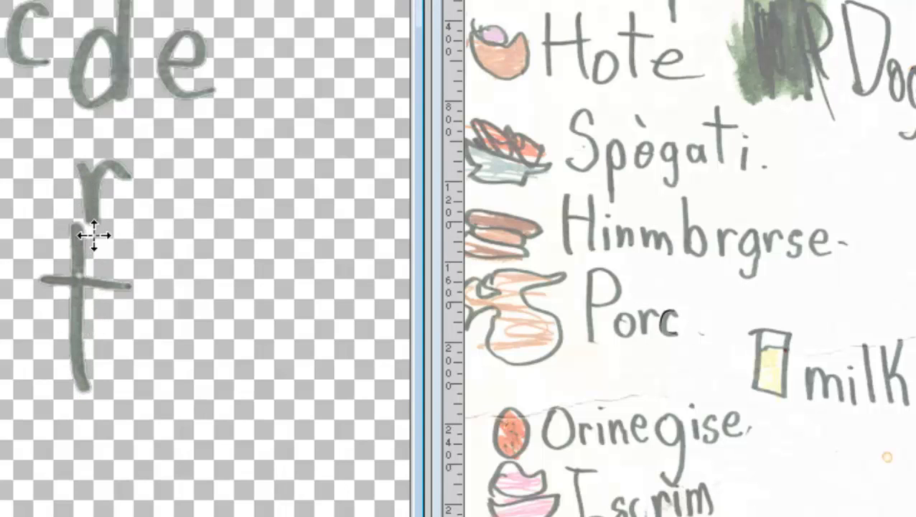
{"action": "left_click_drag", "start_coordinate": [88, 208], "coordinate": [79, 255]}
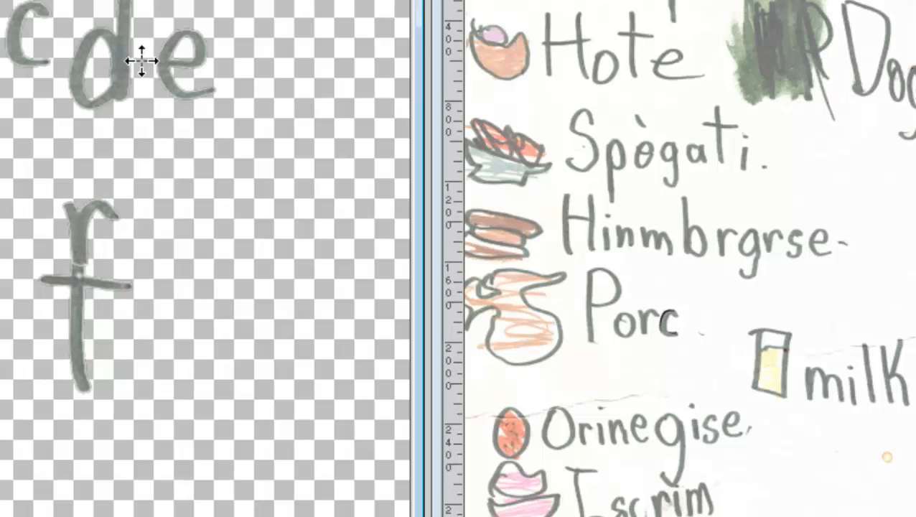
{"action": "key", "text": "ctrl+plus"}
{"action": "key", "text": "ctrl+plus"}
{"action": "key", "text": "ctrl+plus"}
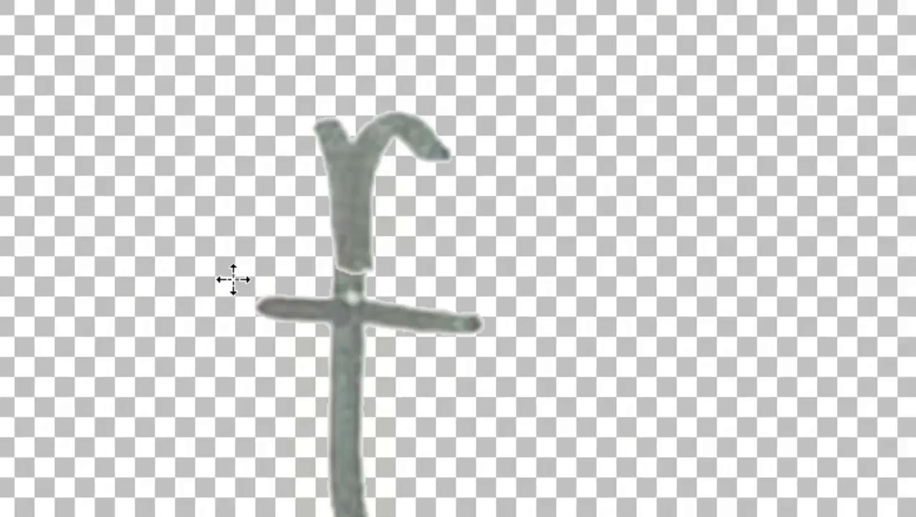
{"action": "scroll", "coordinate": [356, 333], "scroll_direction": "up", "scroll_amount": 1}
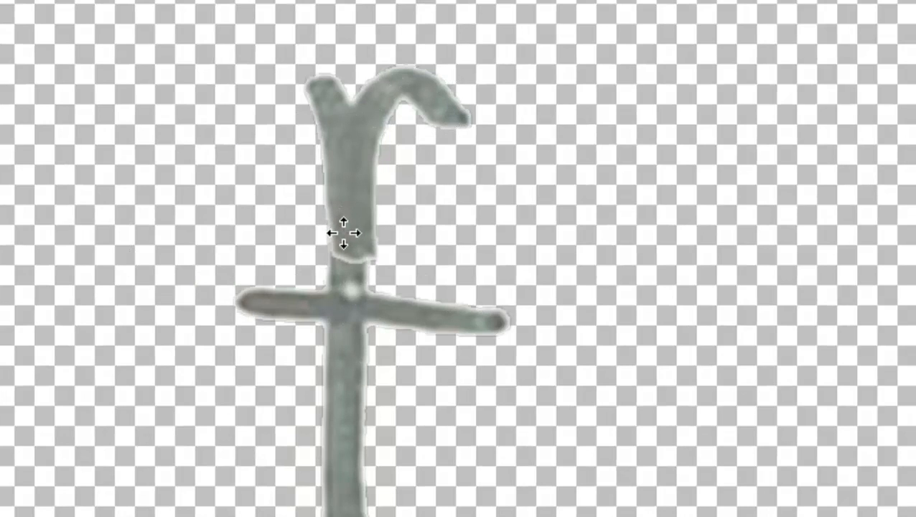
{"action": "left_click_drag", "start_coordinate": [343, 232], "coordinate": [340, 232]}
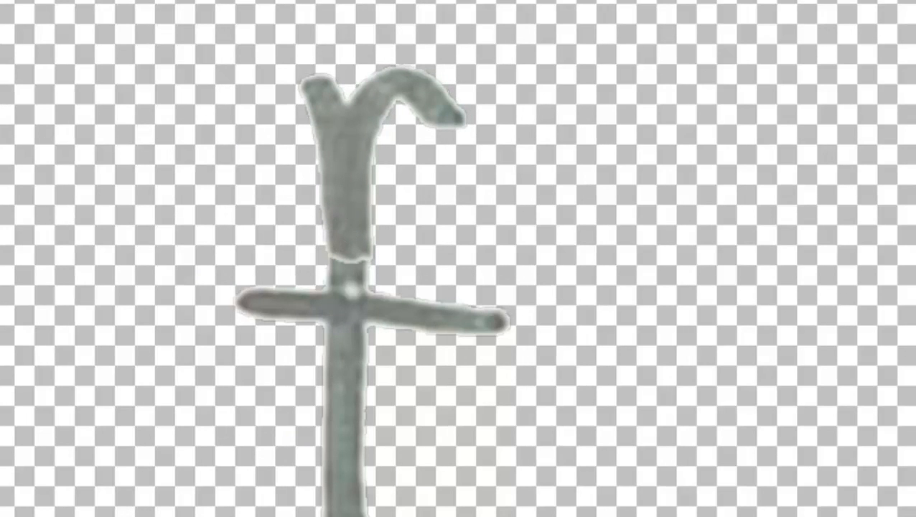
Erase the r's lower edge where it meets the t's stem, and the r's short stub beside the curved arm
{"action": "mouse_move", "coordinate": [344, 258]}
{"action": "left_mouse_down"}
{"action": "mouse_move", "coordinate": [316, 266]}
{"action": "mouse_move", "coordinate": [374, 259]}
{"action": "mouse_move", "coordinate": [360, 269]}
{"action": "left_mouse_up"}
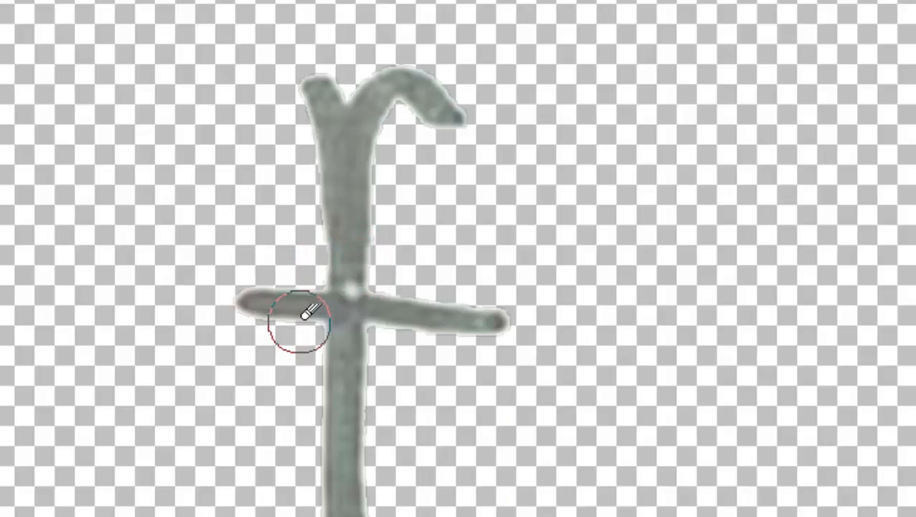
{"action": "mouse_move", "coordinate": [313, 65]}
{"action": "left_mouse_down"}
{"action": "mouse_move", "coordinate": [305, 100]}
{"action": "mouse_move", "coordinate": [325, 71]}
{"action": "mouse_move", "coordinate": [305, 125]}
{"action": "mouse_move", "coordinate": [333, 66]}
{"action": "mouse_move", "coordinate": [300, 167]}
{"action": "mouse_move", "coordinate": [321, 84]}
{"action": "left_mouse_up"}
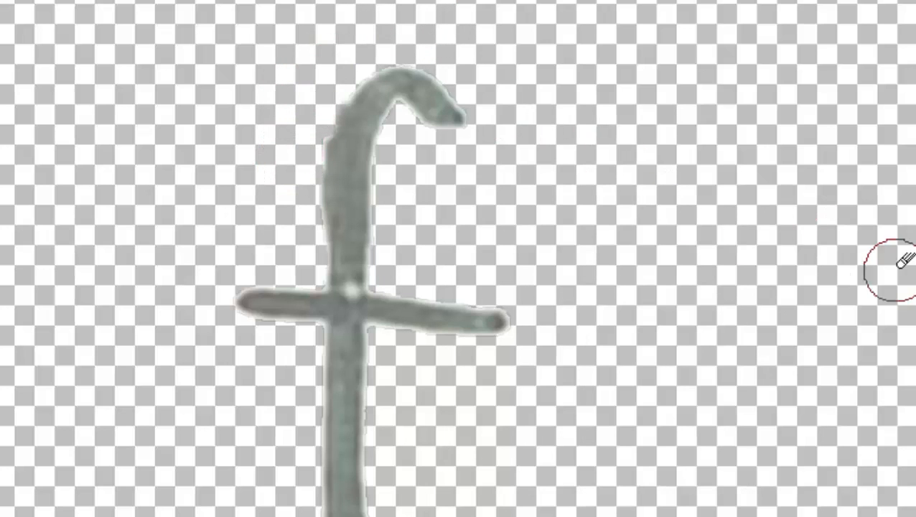
Merge the r layer down into the t layer to make the f a single layer
{"action": "scroll", "coordinate": [458, 258], "scroll_direction": "down", "scroll_amount": 3}
{"action": "scroll", "coordinate": [458, 258], "scroll_direction": "up", "scroll_amount": 4}
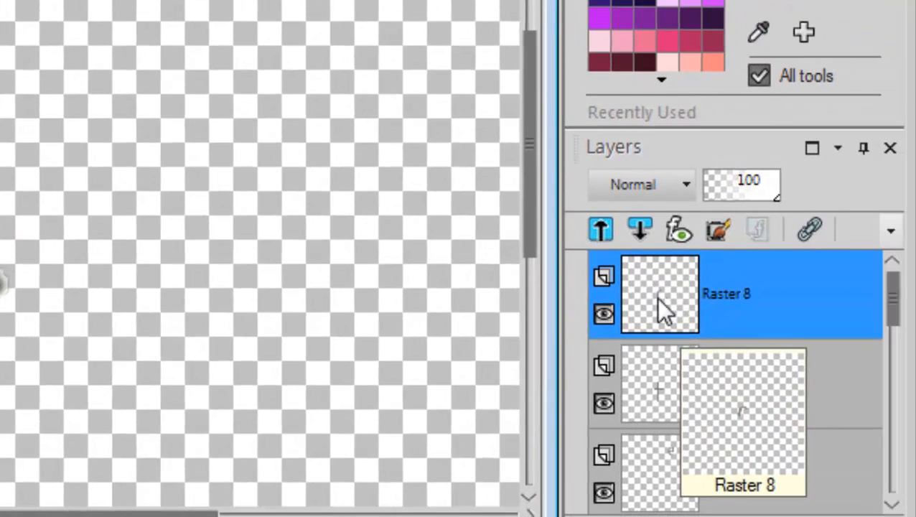
{"action": "right_click", "coordinate": [656, 308]}
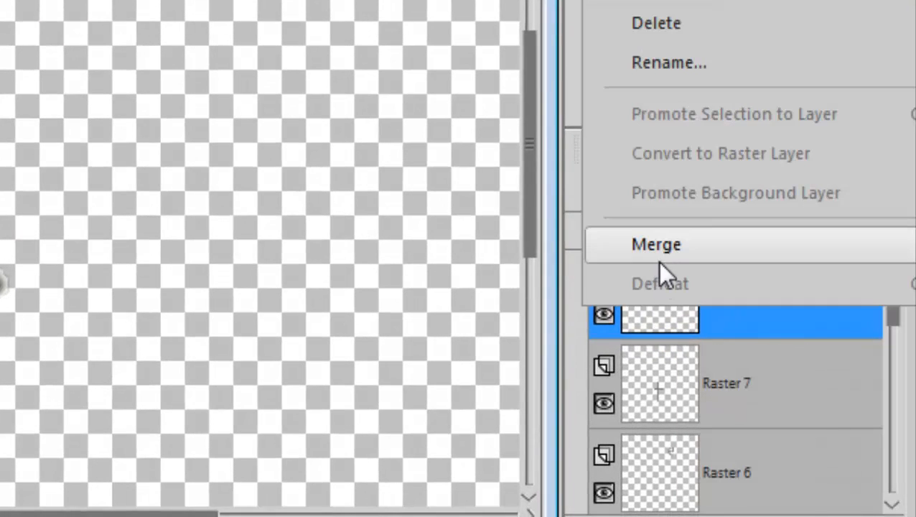
{"action": "mouse_move", "coordinate": [657, 255]}
{"action": "left_click", "coordinate": [386, 244]}
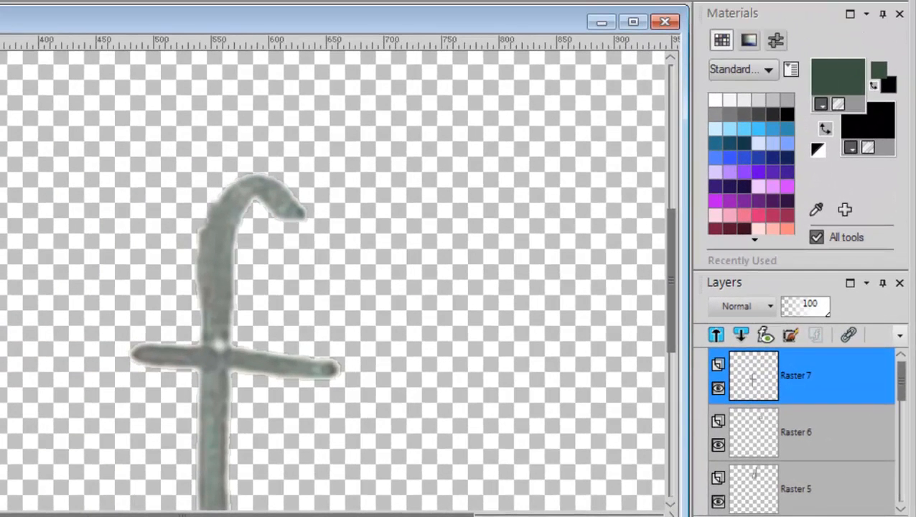
Move the finished f up into the first row of letters, right of the e
{"action": "key", "text": "m"}
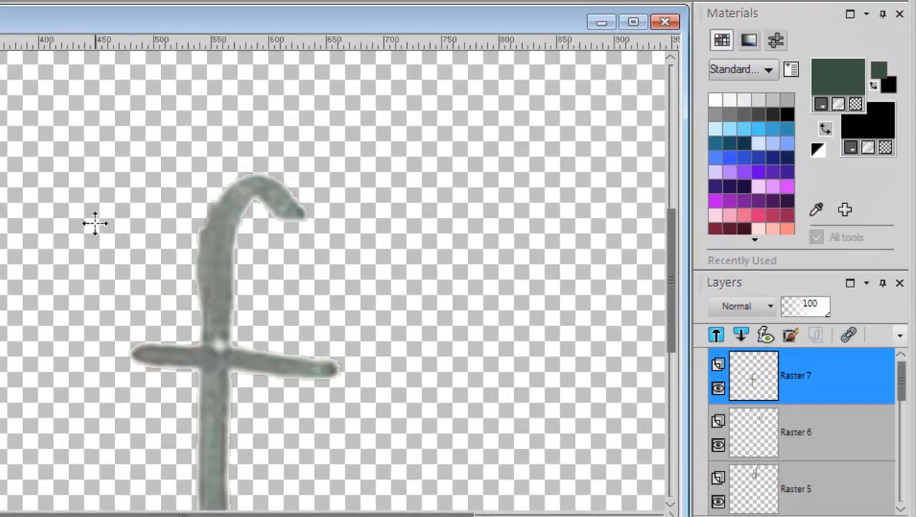
{"action": "left_click_drag", "start_coordinate": [215, 356], "coordinate": [237, 310]}
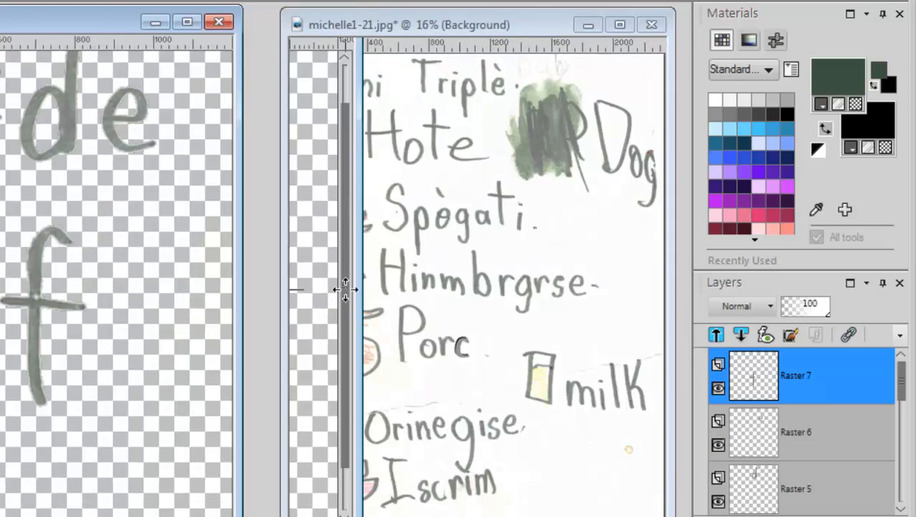
{"action": "left_click_drag", "start_coordinate": [8, 292], "coordinate": [135, 127]}
{"action": "left_click_drag", "start_coordinate": [46, 150], "coordinate": [14, 148]}
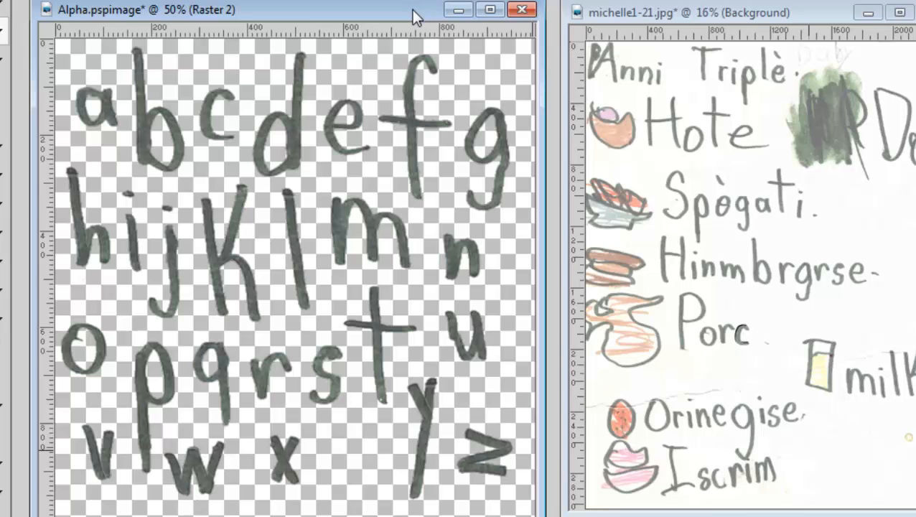
Rename the layer holding the letter u as "u"
{"action": "mouse_move", "coordinate": [411, 10]}
{"action": "left_mouse_down"}
{"action": "mouse_move", "coordinate": [425, 12]}
{"action": "mouse_move", "coordinate": [413, 12]}
{"action": "left_mouse_up"}
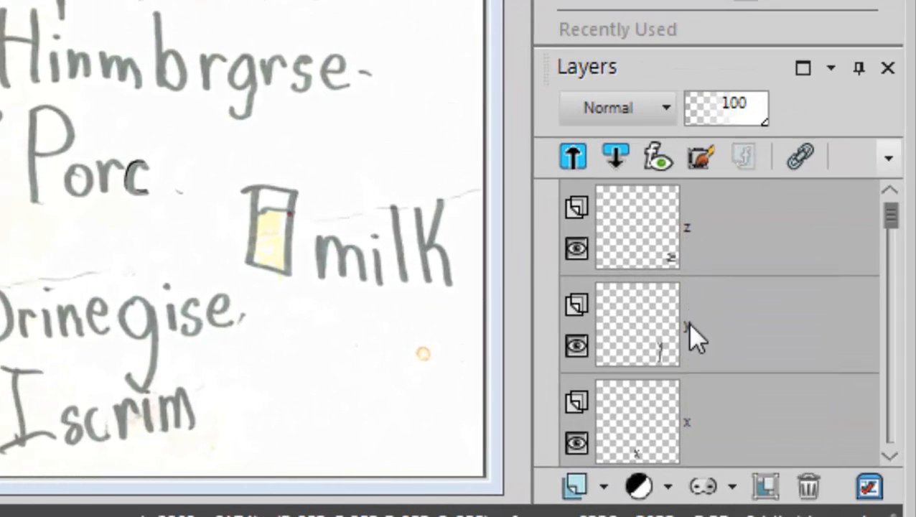
{"action": "left_click_drag", "start_coordinate": [889, 219], "coordinate": [893, 252]}
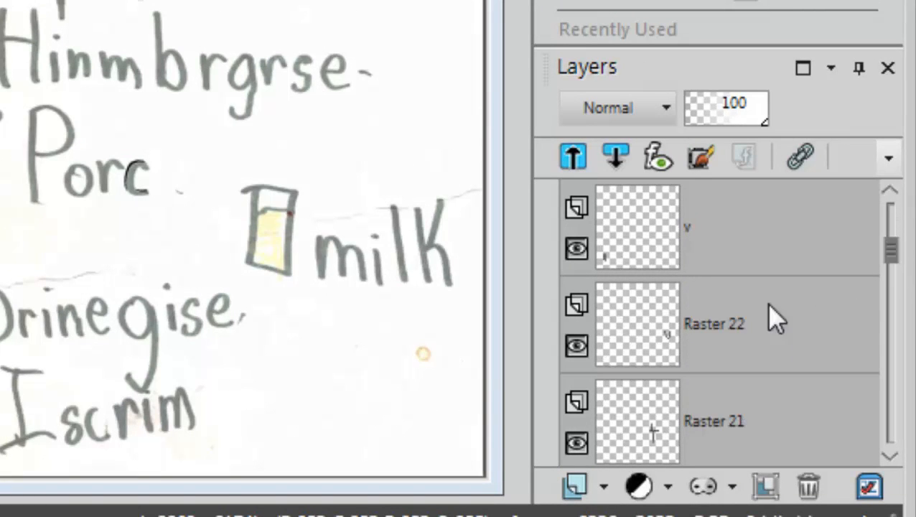
{"action": "left_click", "coordinate": [701, 337]}
{"action": "left_click", "coordinate": [705, 338]}
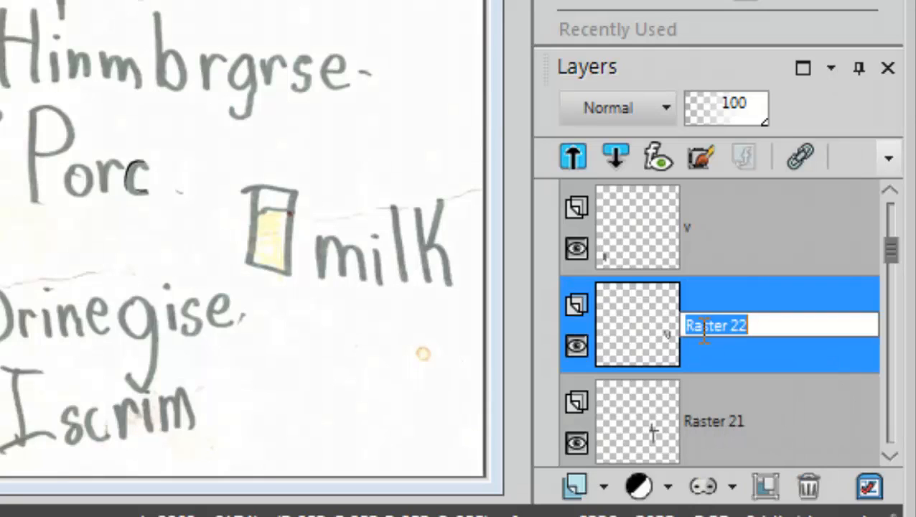
{"action": "type", "text": "u"}
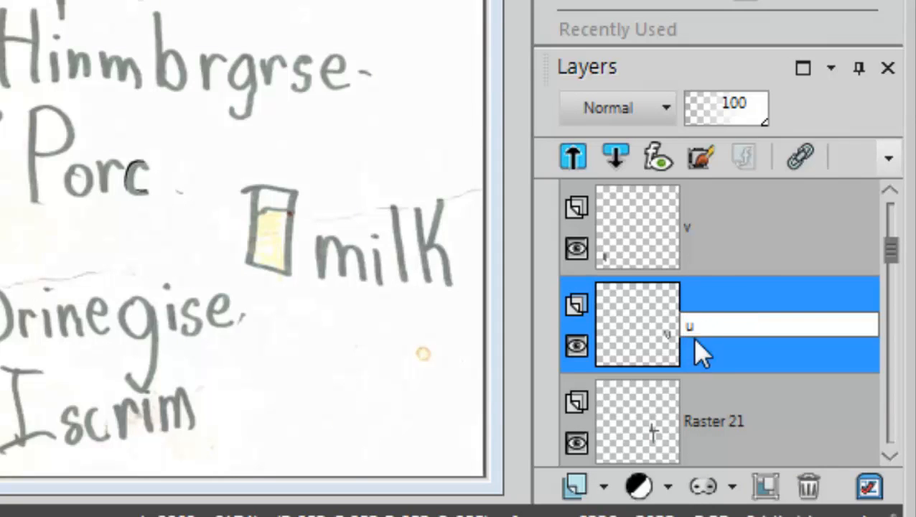
{"action": "key", "text": "Return"}
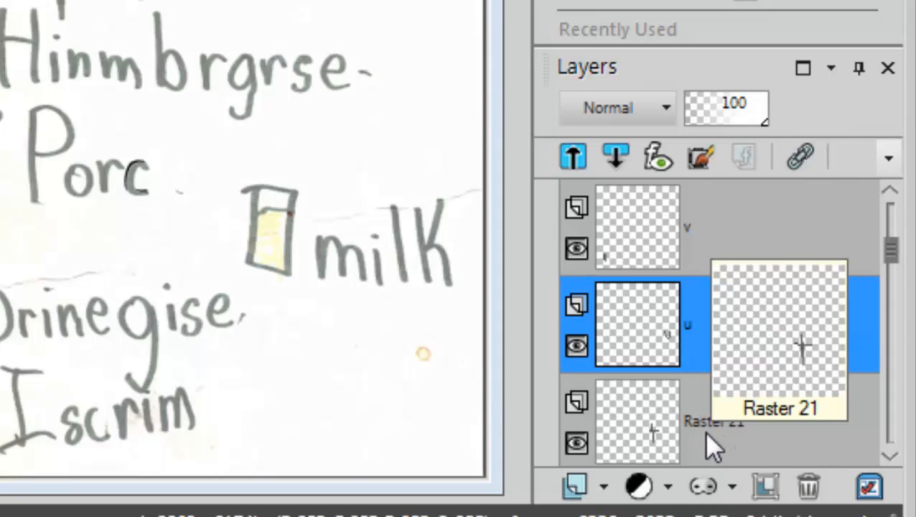
Rename the layer holding the letter t as "t"
{"action": "left_click", "coordinate": [704, 428]}
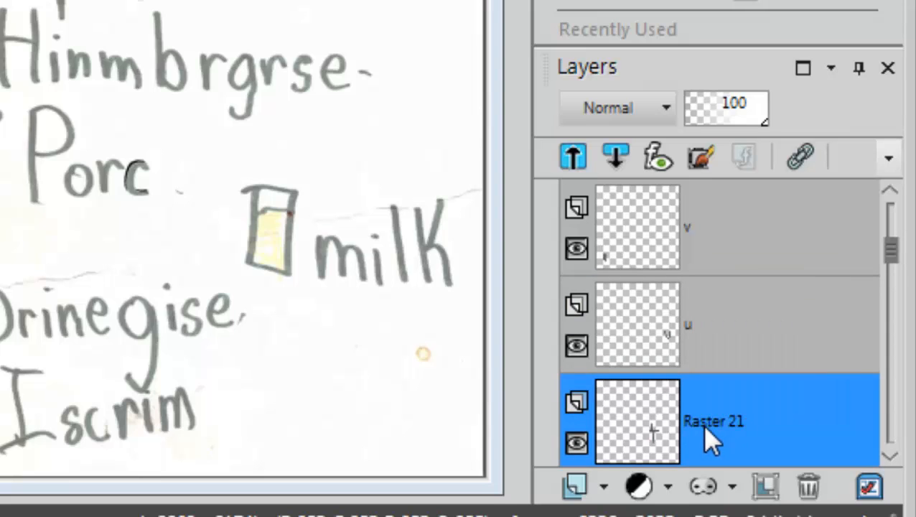
{"action": "double_click", "coordinate": [701, 424]}
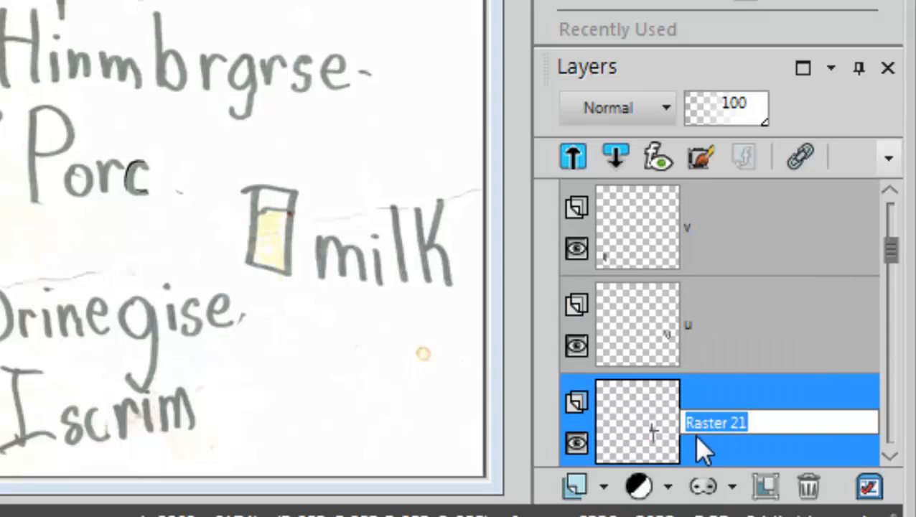
{"action": "type", "text": "t"}
{"action": "key", "text": "Return"}
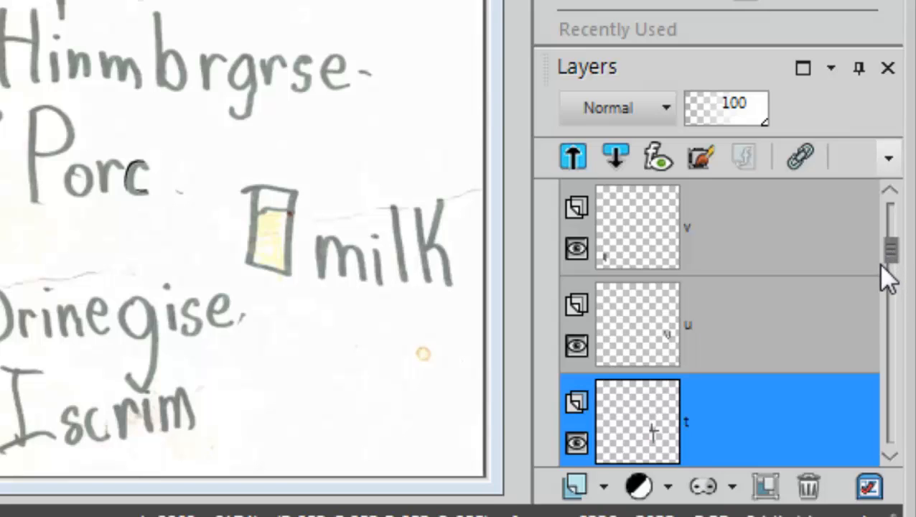
{"action": "mouse_move", "coordinate": [875, 267]}
{"action": "left_click_drag", "start_coordinate": [889, 251], "coordinate": [890, 271]}
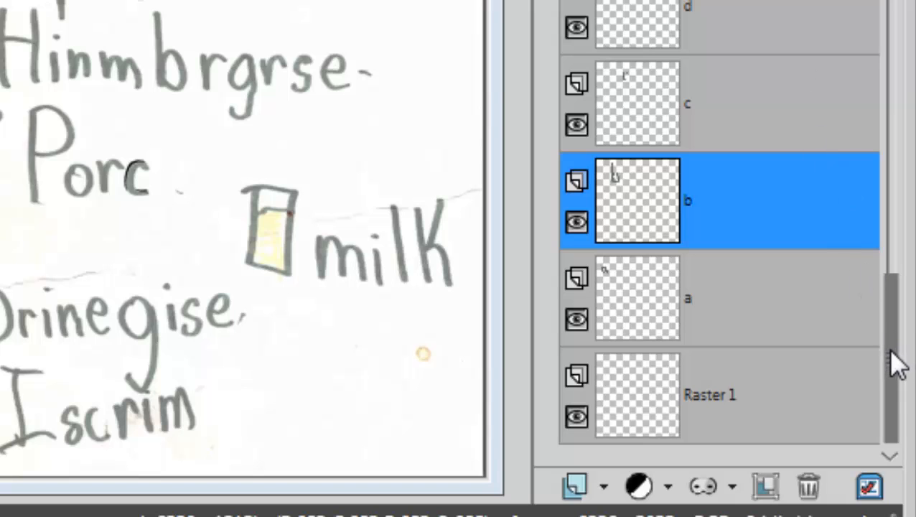
{"action": "left_click_drag", "start_coordinate": [891, 350], "coordinate": [885, 286]}
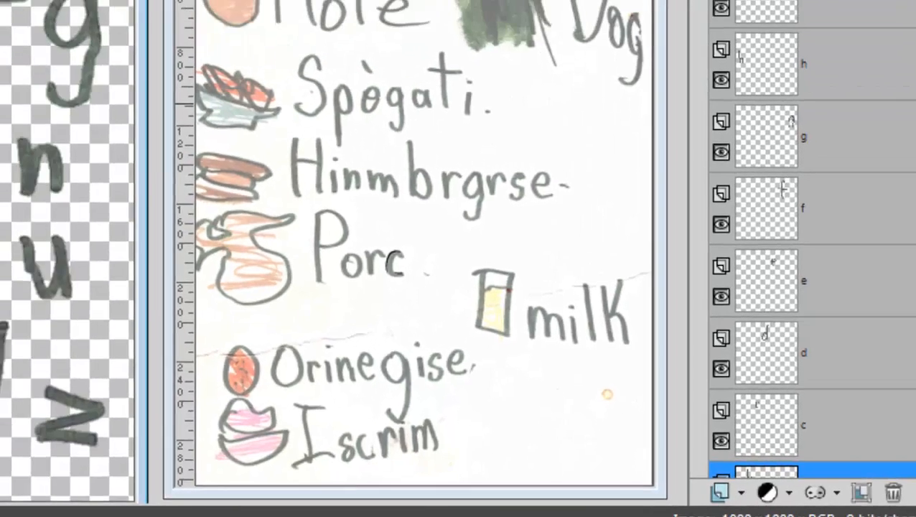
Create a new 1200 x 1200 pixel transparent raster image at 300 pixels/inch and place its window beside the alphabet image
{"action": "key", "text": "ctrl+n"}
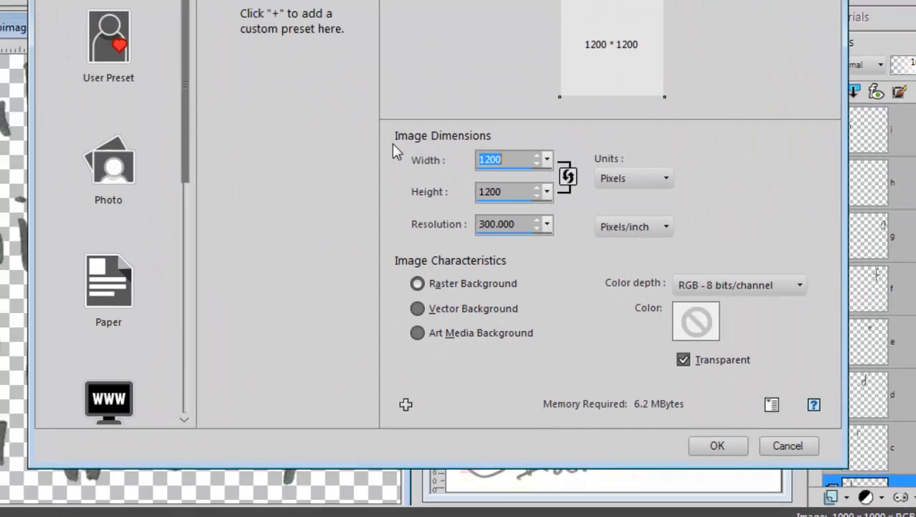
{"action": "left_click", "coordinate": [707, 445]}
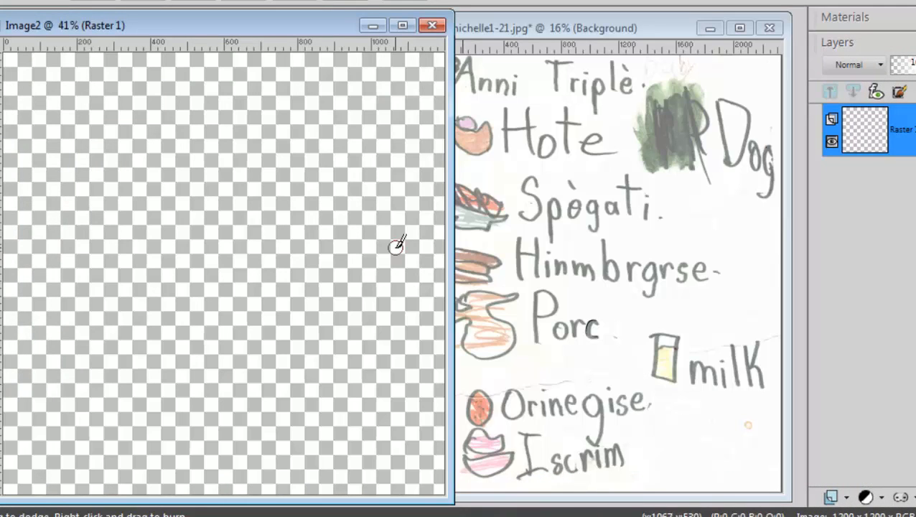
{"action": "left_click_drag", "start_coordinate": [301, 23], "coordinate": [458, 22]}
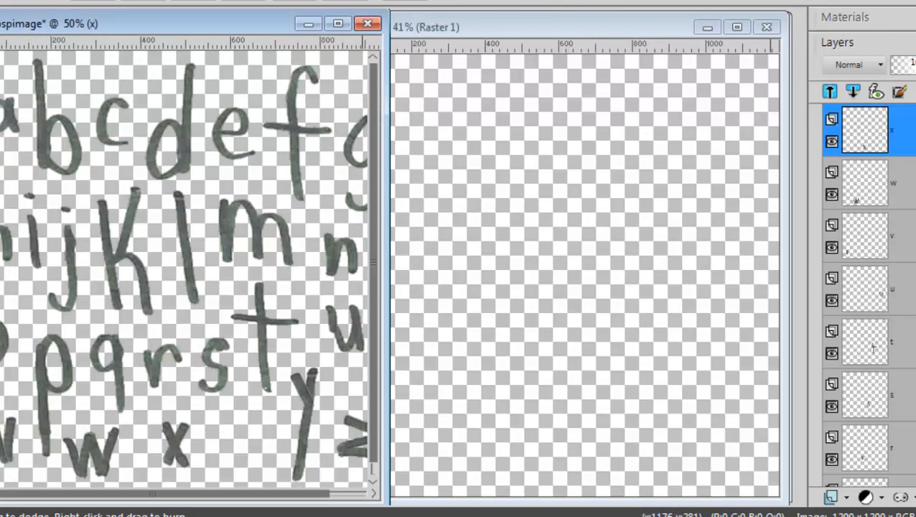
Copy the s and u layers from the alphabet image into the new image
{"action": "scroll", "coordinate": [867, 294], "scroll_direction": "down", "scroll_amount": 1}
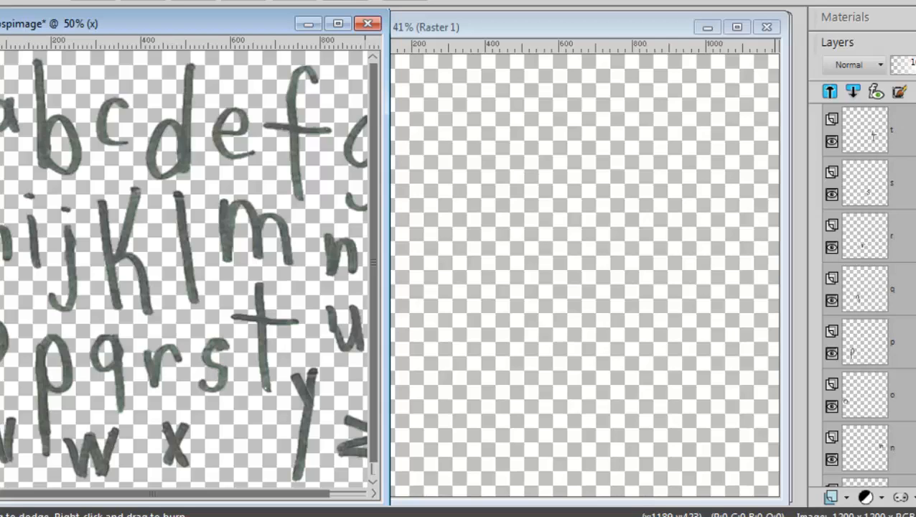
{"action": "mouse_move", "coordinate": [860, 193]}
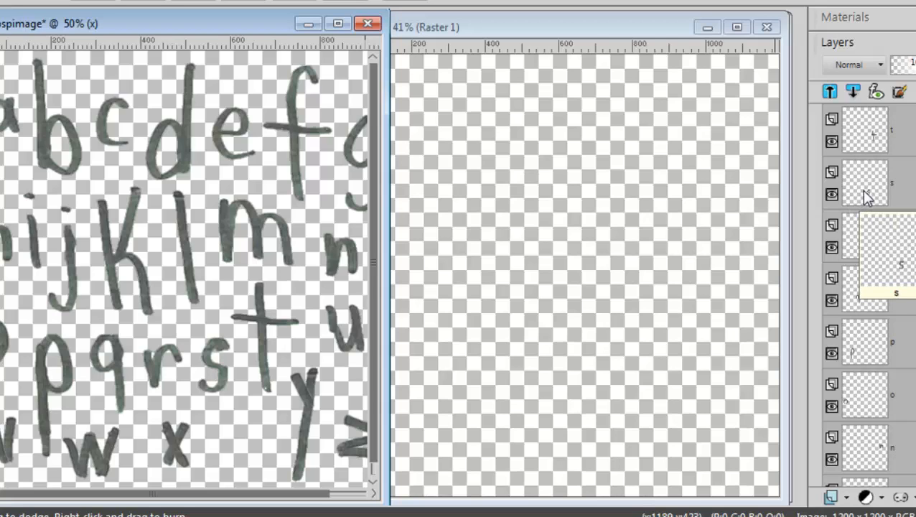
{"action": "left_click_drag", "start_coordinate": [864, 194], "coordinate": [566, 188]}
{"action": "left_click", "coordinate": [231, 23]}
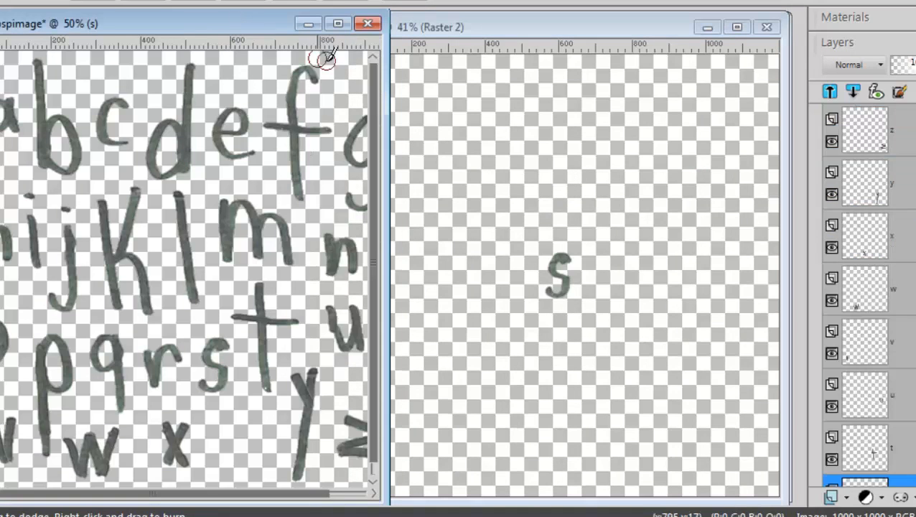
{"action": "left_click_drag", "start_coordinate": [865, 404], "coordinate": [595, 302]}
{"action": "left_click", "coordinate": [200, 46]}
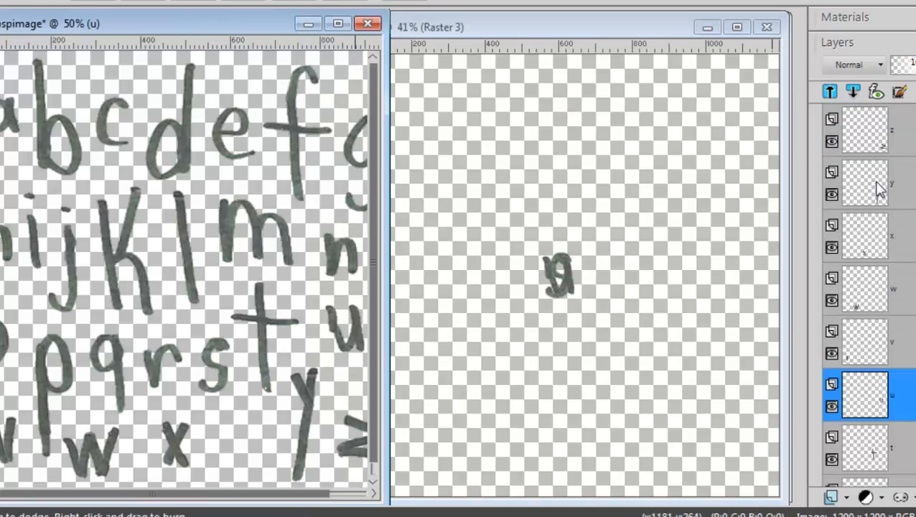
Copy the z, a and n layers from the alphabet image into the new image
{"action": "left_click_drag", "start_coordinate": [870, 139], "coordinate": [571, 244]}
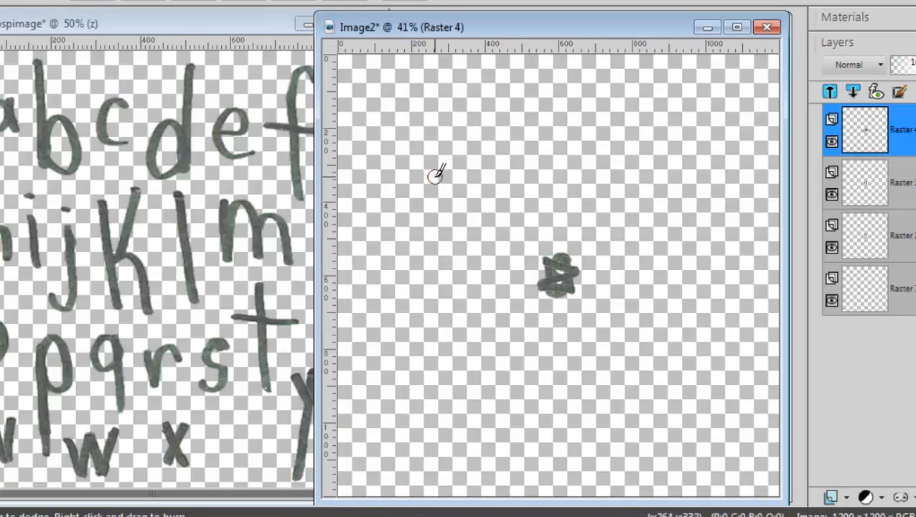
{"action": "left_click", "coordinate": [183, 27]}
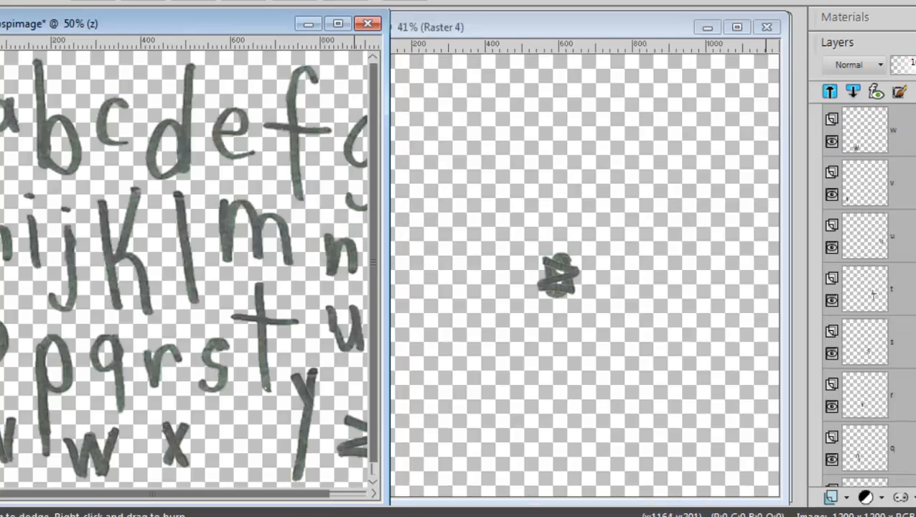
{"action": "left_click_drag", "start_coordinate": [866, 407], "coordinate": [567, 324]}
{"action": "left_click", "coordinate": [183, 24]}
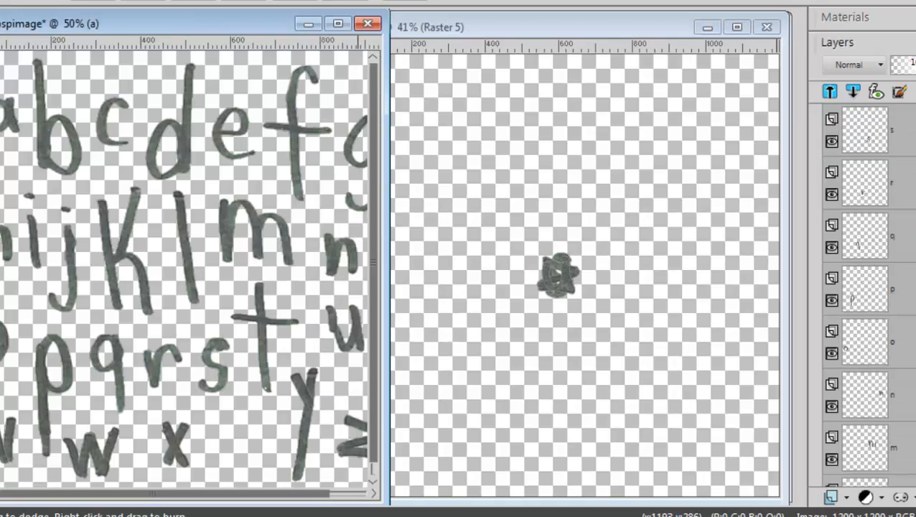
{"action": "left_click_drag", "start_coordinate": [851, 347], "coordinate": [668, 273]}
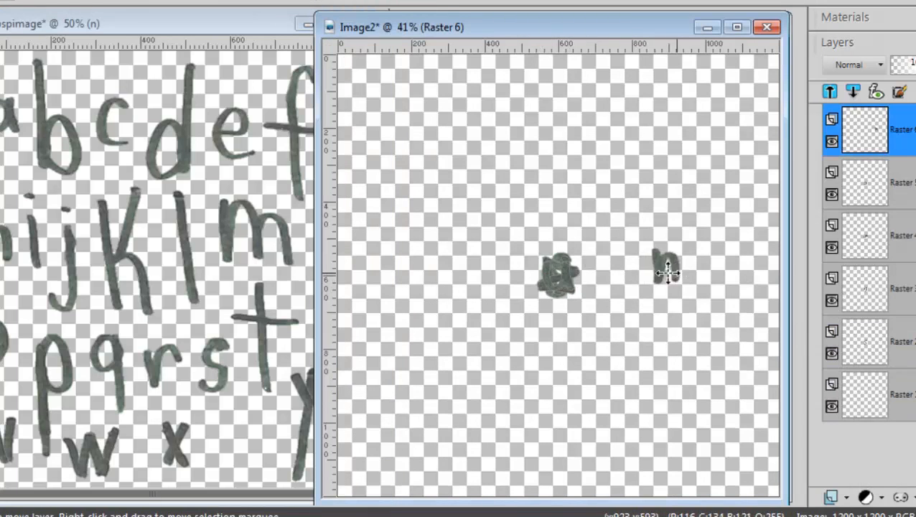
Spread out the overlapping letters in the new image and line all five up in one row to spell the first name
{"action": "left_click_drag", "start_coordinate": [569, 286], "coordinate": [562, 303]}
{"action": "left_click_drag", "start_coordinate": [554, 270], "coordinate": [451, 243]}
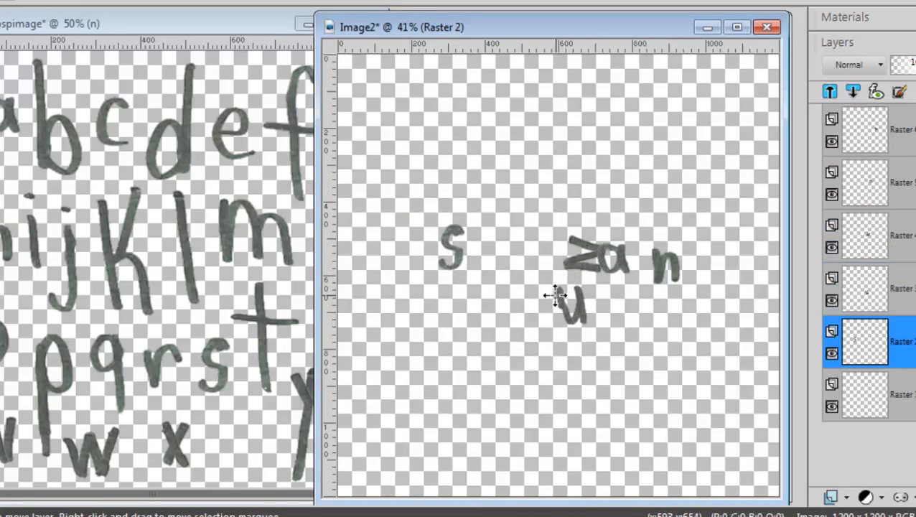
{"action": "left_click_drag", "start_coordinate": [552, 300], "coordinate": [468, 244]}
{"action": "left_click_drag", "start_coordinate": [570, 264], "coordinate": [530, 259]}
{"action": "left_click_drag", "start_coordinate": [605, 262], "coordinate": [581, 261]}
{"action": "left_click_drag", "start_coordinate": [655, 264], "coordinate": [607, 249]}
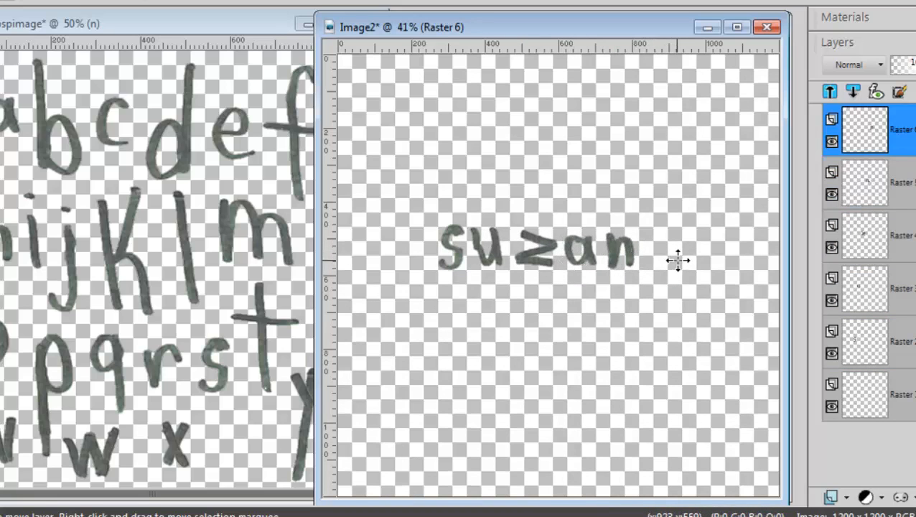